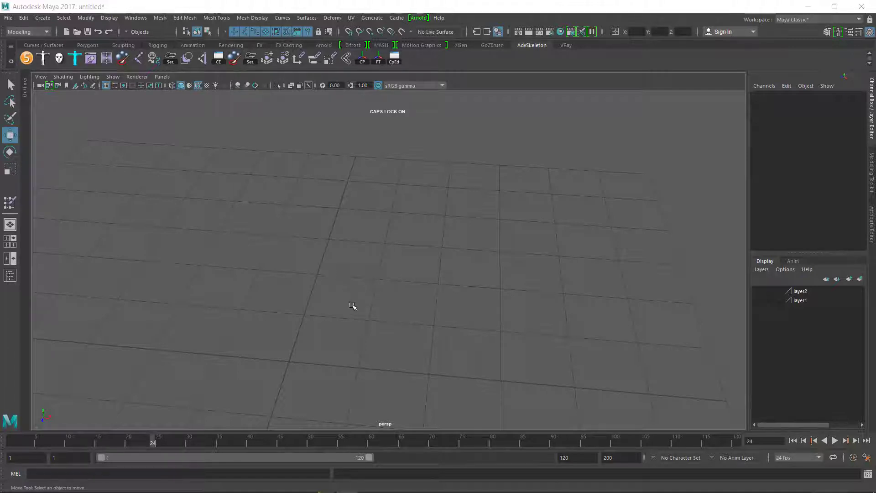
- Create a polygon cube in the top view and stretch it to Scale X 5.789
left_click_drag(352, 305, 501, 273, "alt")
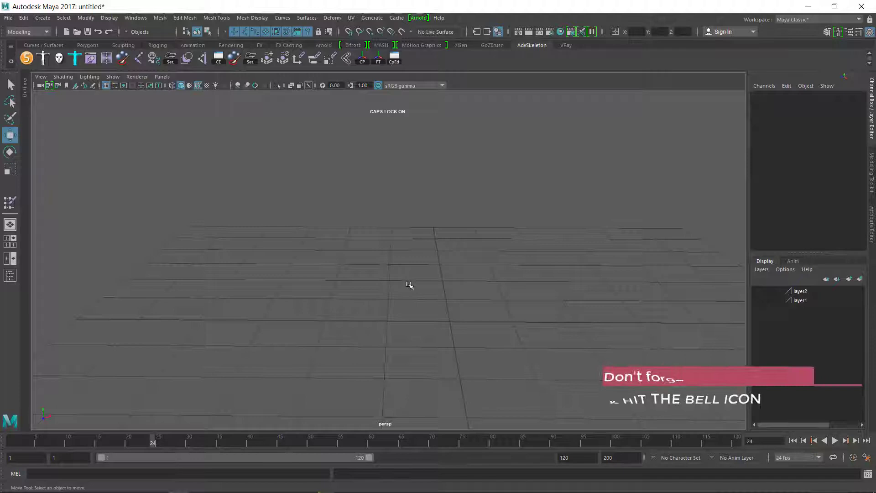
key("space")
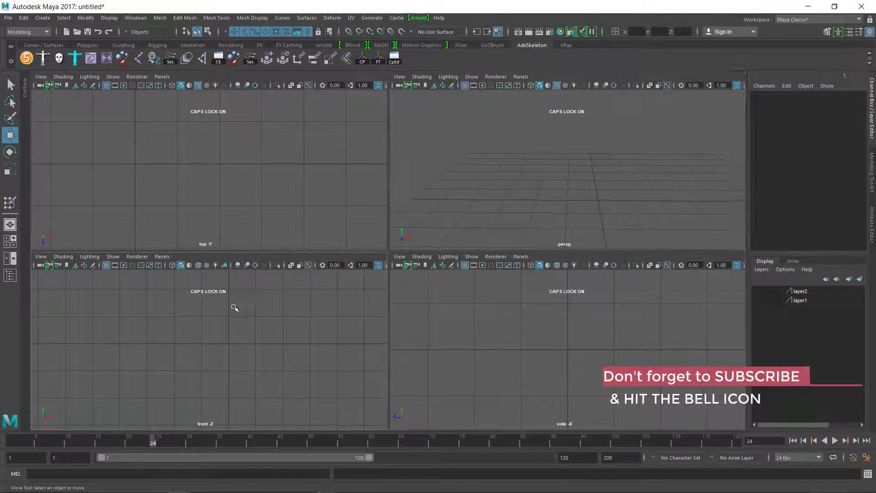
key("space")
key("space")
key("space")
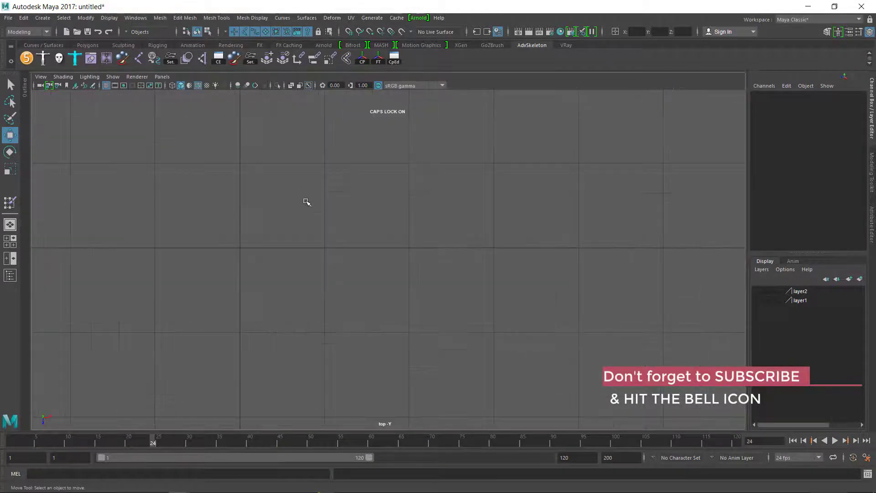
middle_click_drag(298, 256, 208, 193, "alt")
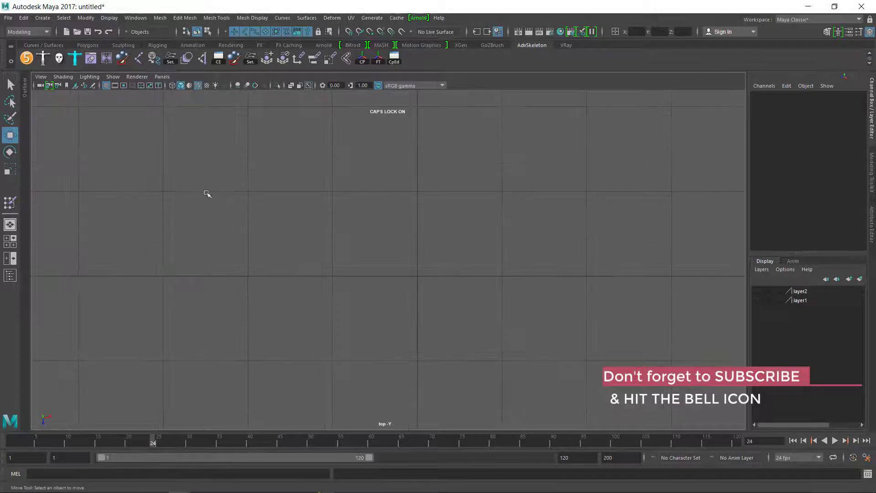
right_click_drag(386, 291, 386, 318, "shift")
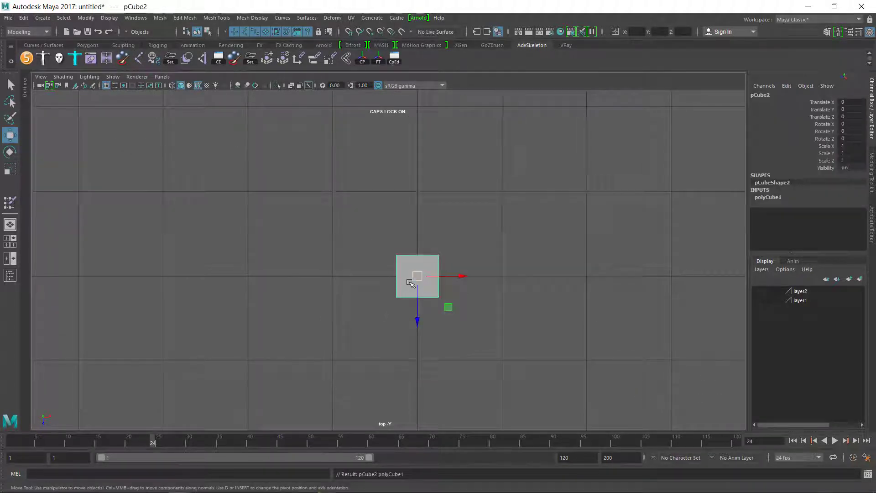
scroll(409, 282, "up", 2)
middle_click_drag(415, 289, 364, 276, "alt")
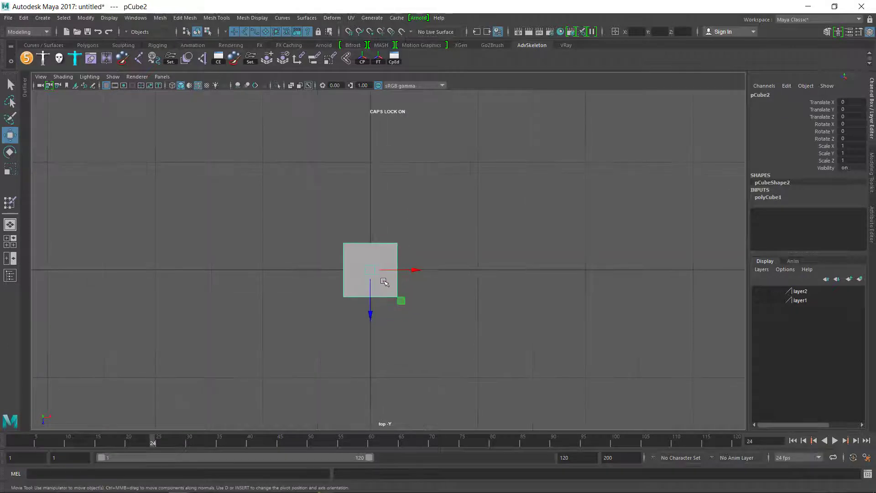
key("r")
left_click_drag(413, 271, 612, 298)
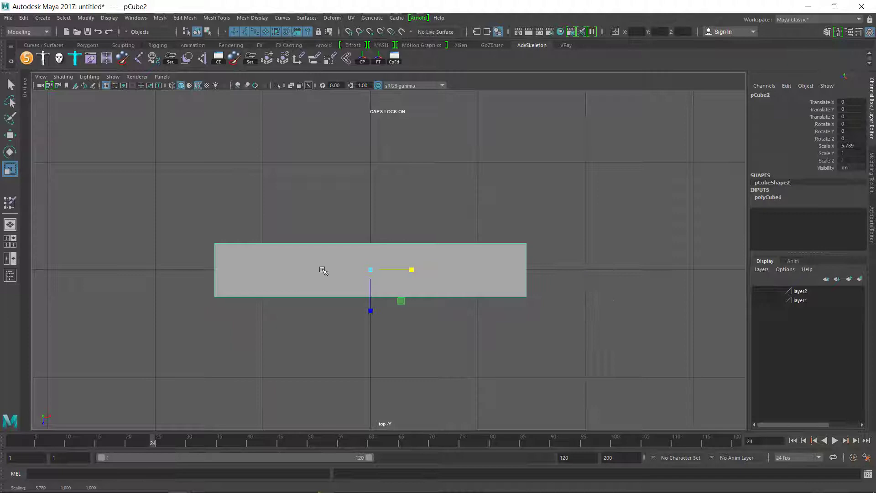
- Set polyCube1 subdivisions to Width 5, Height 3 and Depth 3
key("t")
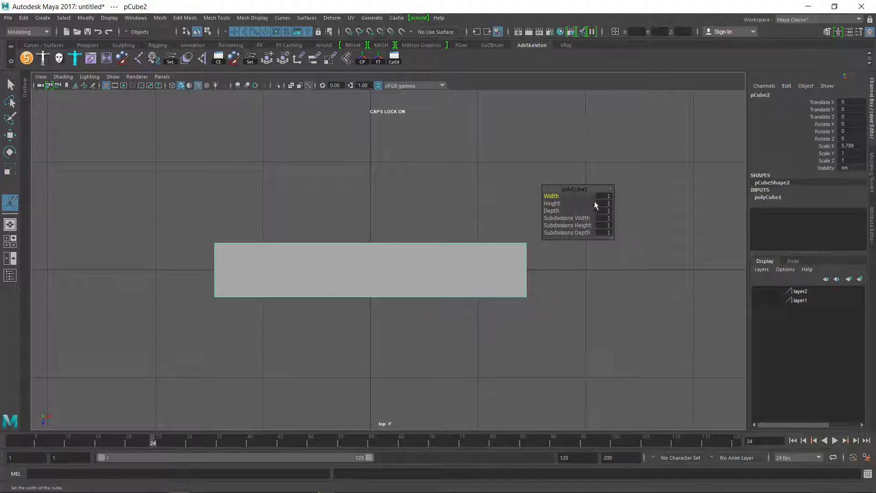
left_click_drag(565, 189, 583, 222)
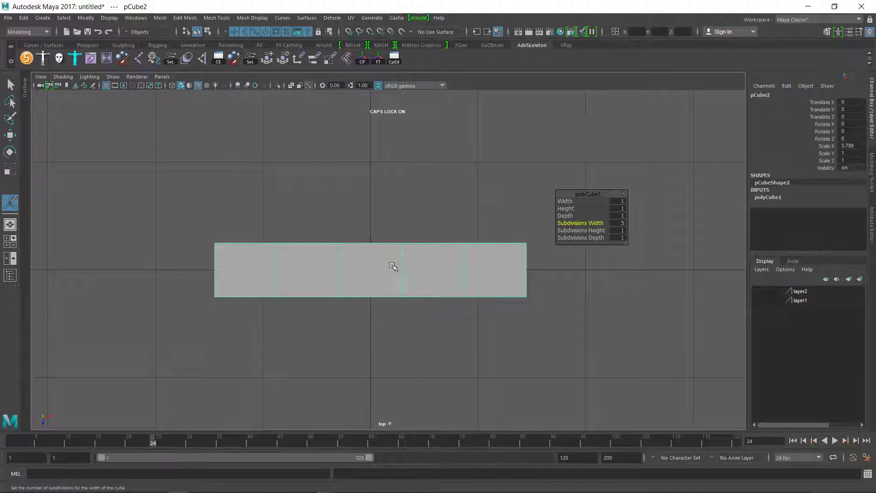
key("space")
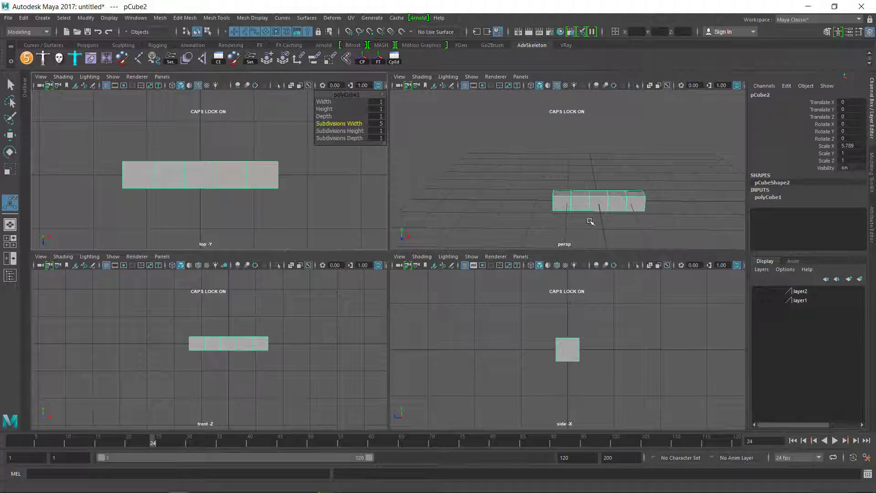
left_click(342, 131)
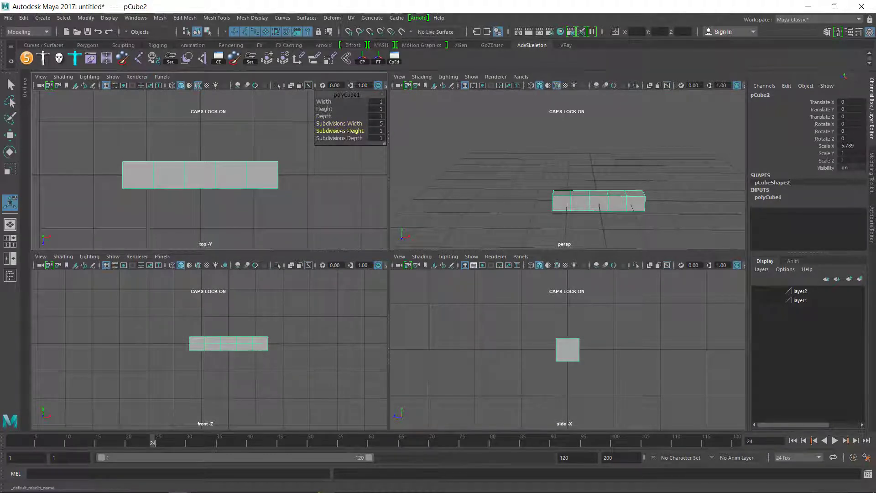
middle_click_drag(350, 131, 351, 131)
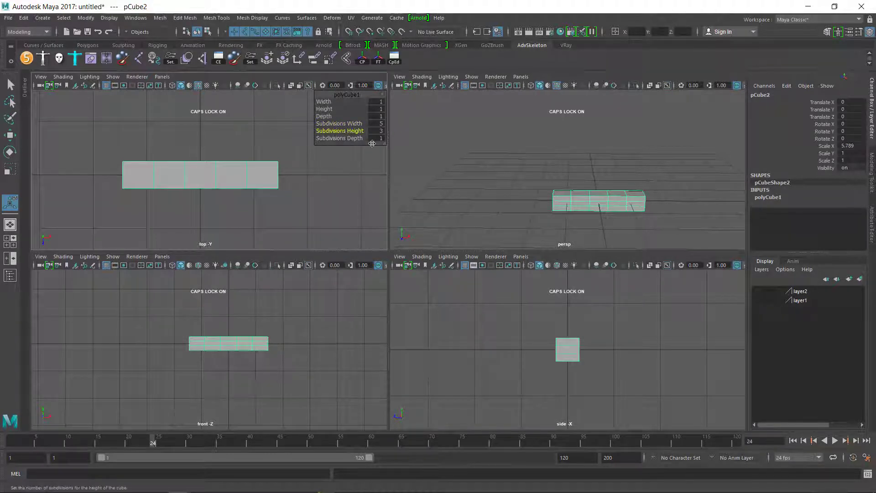
left_click(343, 138)
middle_click_drag(343, 138, 347, 138)
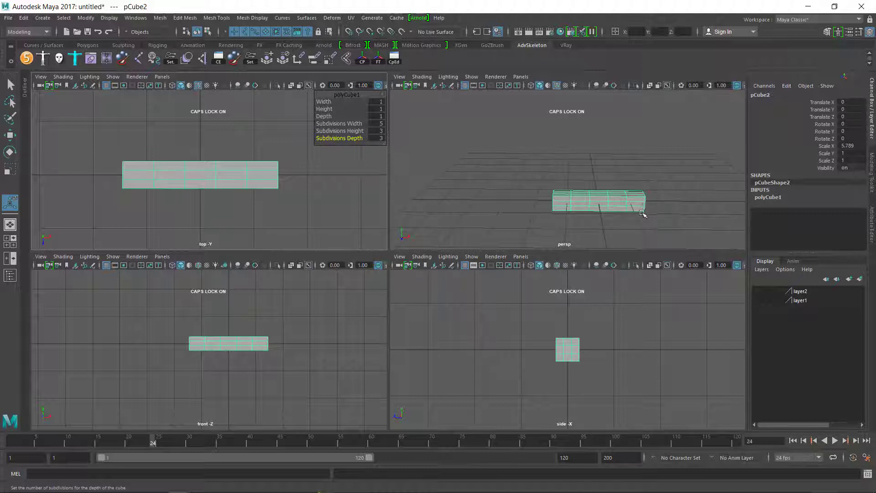
scroll(620, 201, "up", 3)
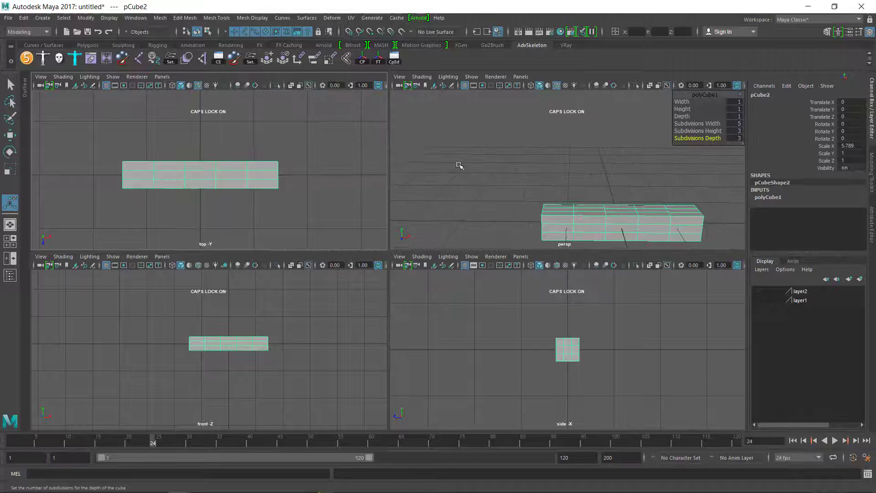
key("space")
left_click_drag(577, 244, 479, 200, "alt")
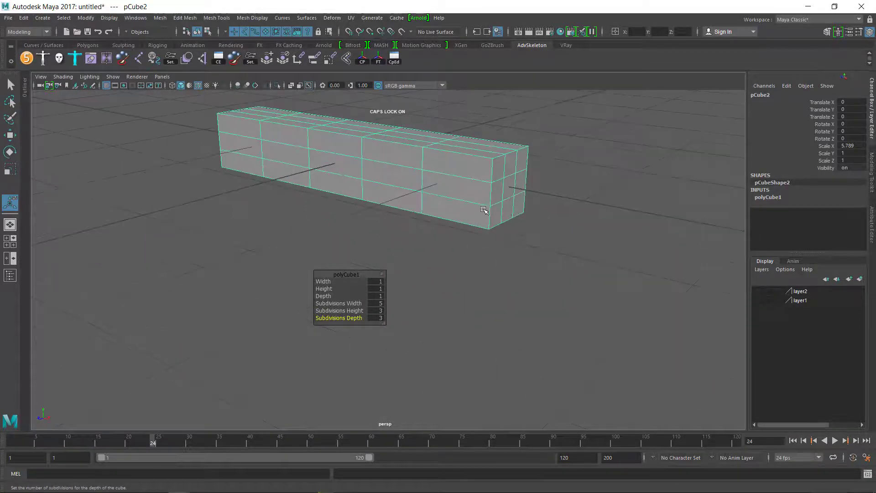
- Select and delete the end-cap faces at both ends of the box in the top view
key("space")
key("space")
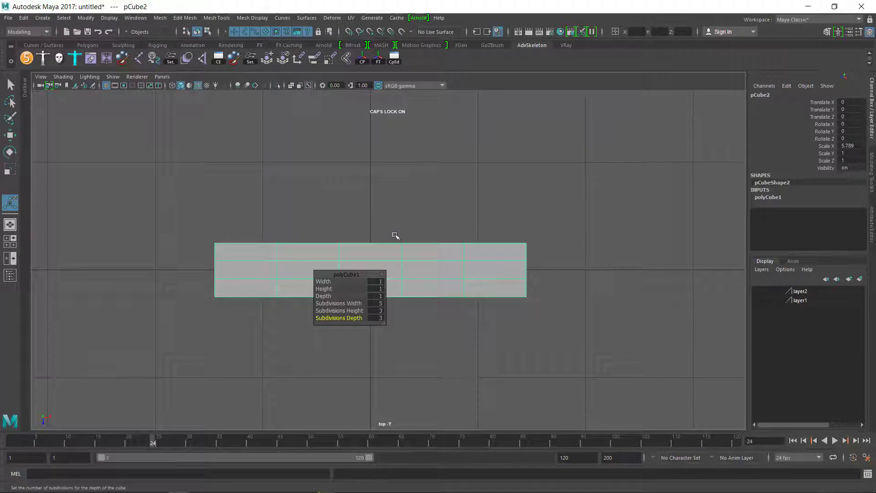
middle_click_drag(395, 235, 377, 142, "alt")
right_click_drag(469, 177, 520, 194)
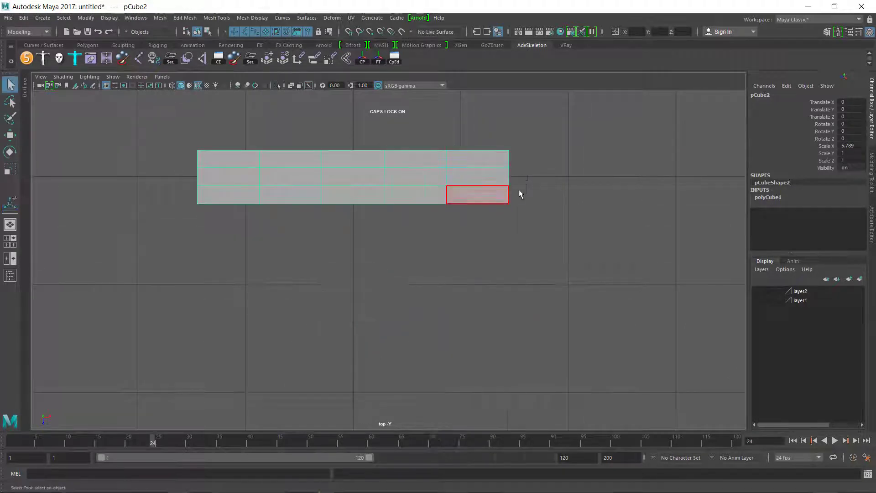
left_click(524, 189)
left_click_drag(554, 119, 467, 261)
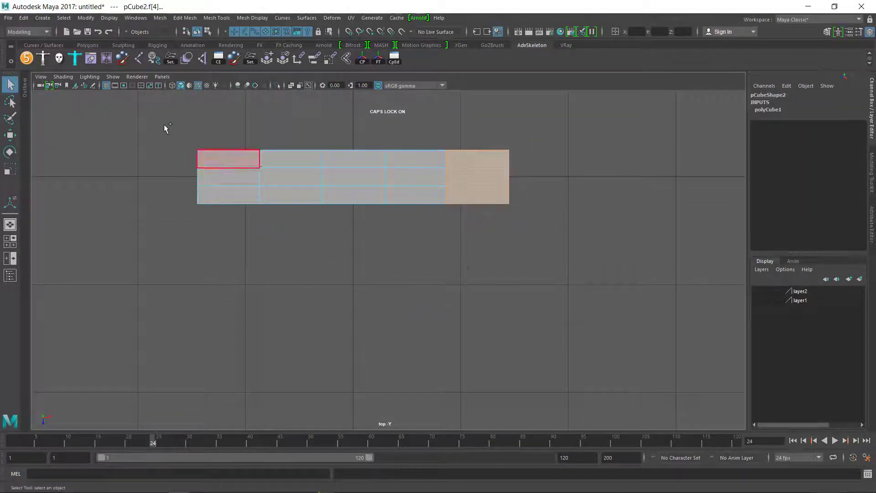
left_click_drag(163, 122, 254, 263, "shift")
left_click_drag(234, 122, 272, 217, "ctrl")
left_click_drag(404, 120, 474, 236, "ctrl")
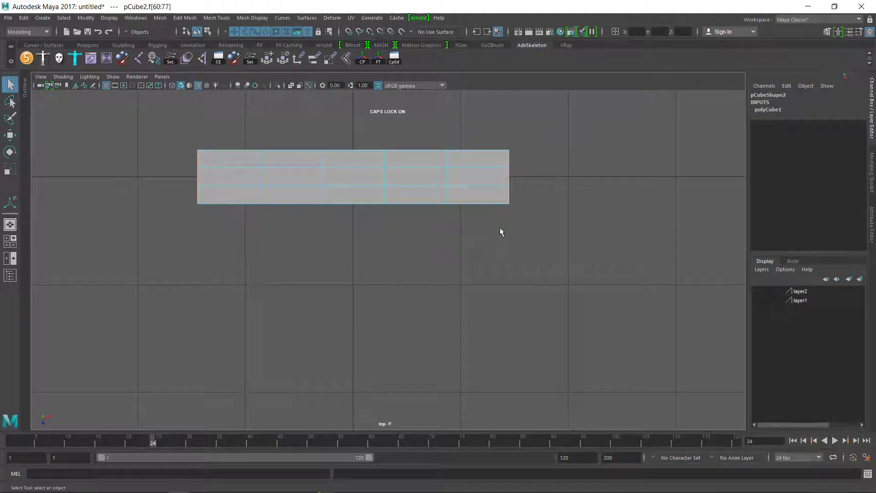
left_click(499, 227)
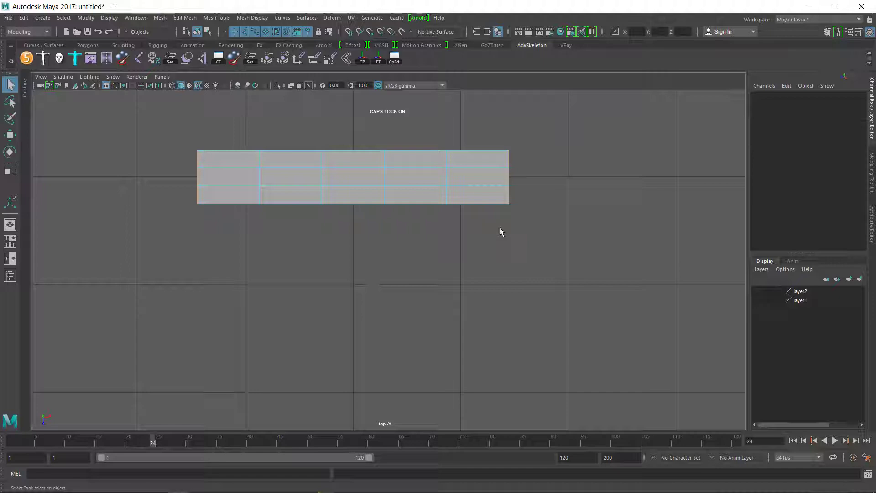
key("space")
key("space")
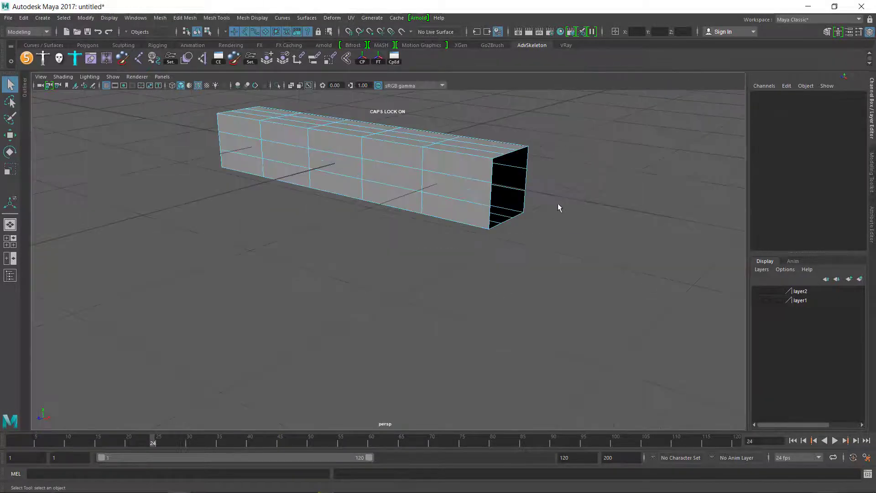
- Select two corner edge loops along the box and delete them
left_click_drag(514, 209, 487, 236, "alt")
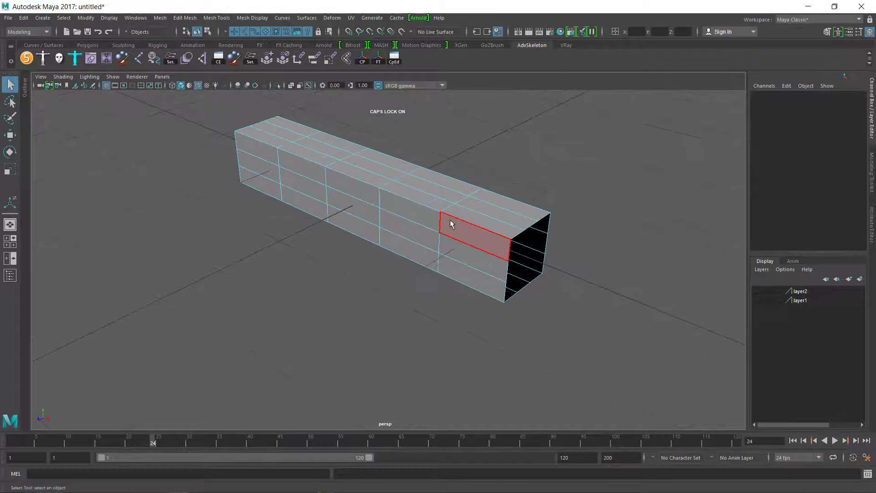
right_click_drag(449, 224, 450, 200)
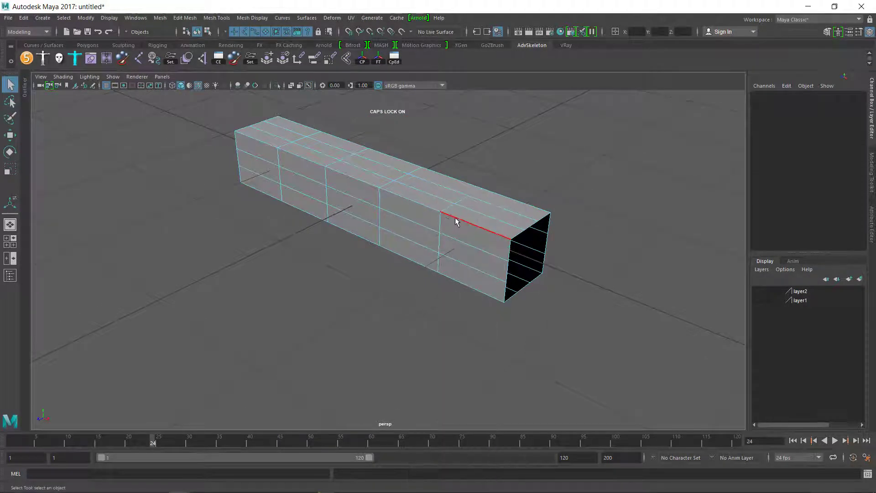
double_click(456, 222)
left_click_drag(502, 251, 518, 271, "alt")
double_click(490, 245)
key("Delete")
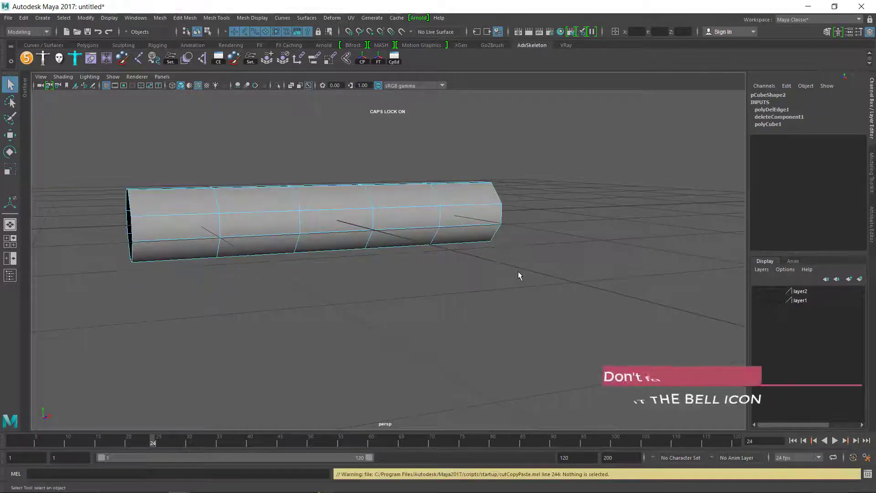
left_click_drag(406, 281, 328, 149, "alt")
key("space")
key("space")
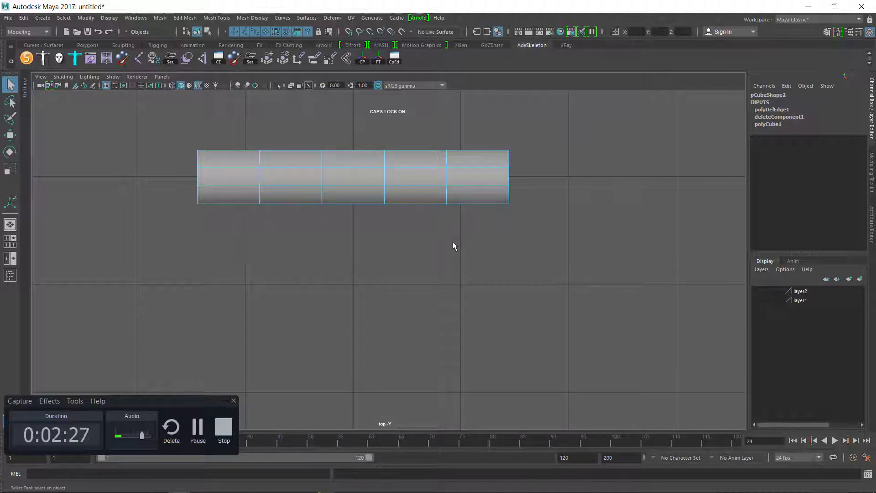
- Delete the extra edges so the bar keeps five sections along its length
left_click(223, 400)
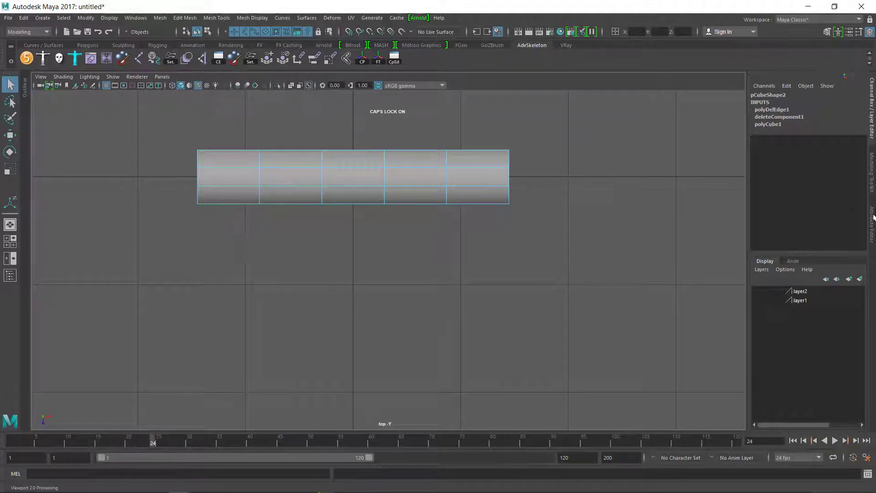
- Cut a first edge across the middle faces with Multi-Cut in the top view
left_click(873, 187)
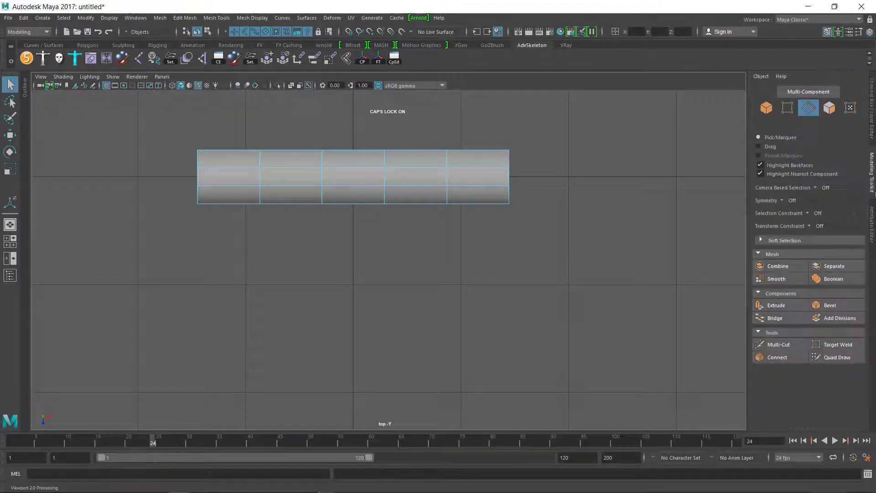
left_click(774, 343)
scroll(404, 195, "up", 3)
scroll(386, 179, "down", 2)
middle_click_drag(386, 180, 417, 257, "alt")
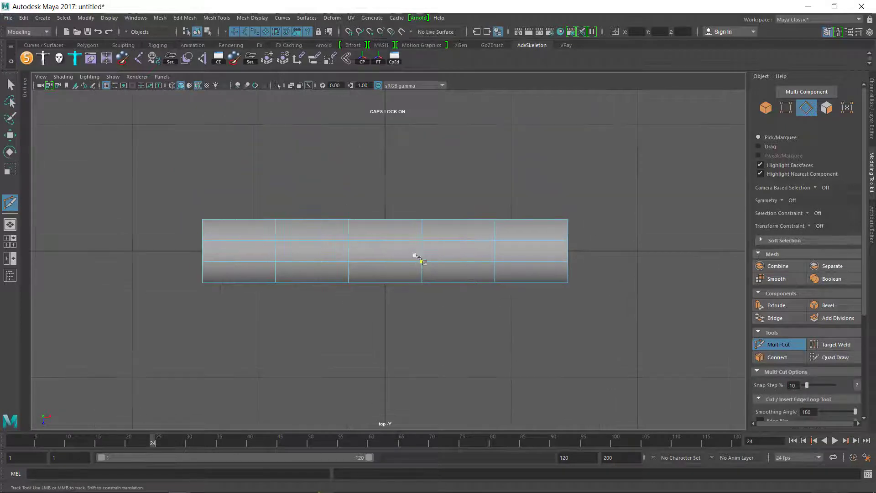
scroll(415, 255, "up", 1)
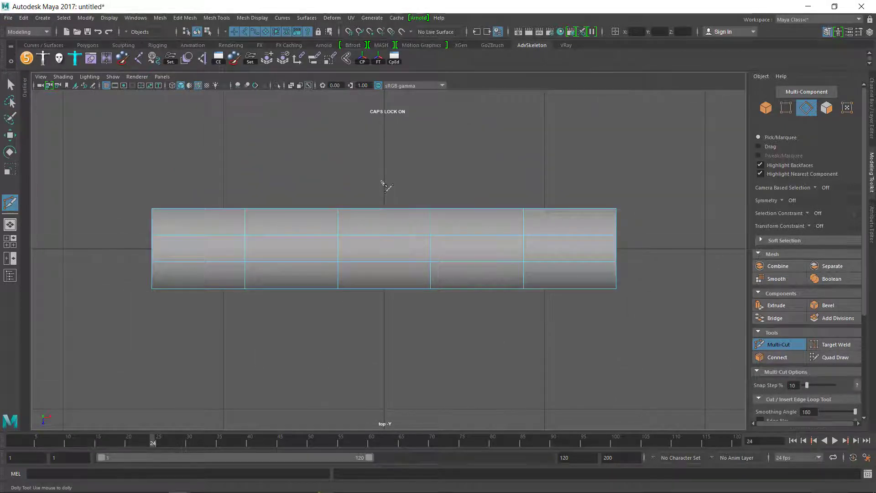
left_click(385, 150)
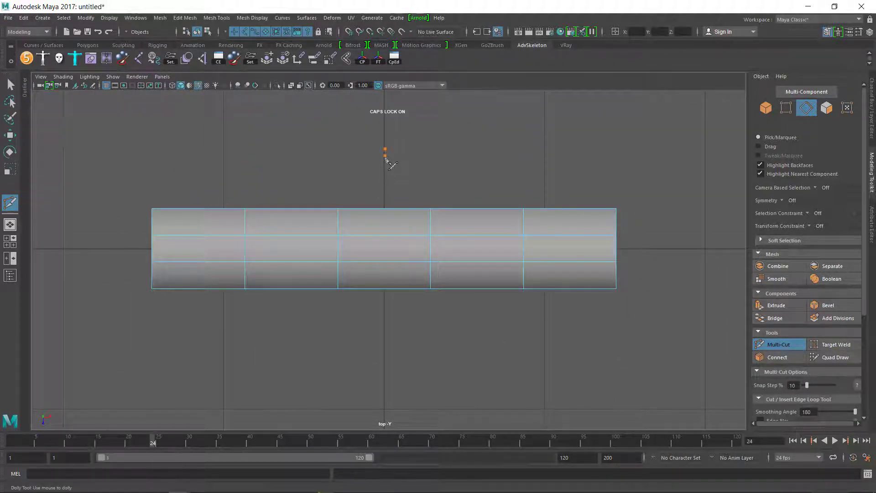
left_click(383, 237)
left_click(383, 236)
- Cut a diagonal edge vertex to vertex across the middle section in perspective
key("space")
key("space")
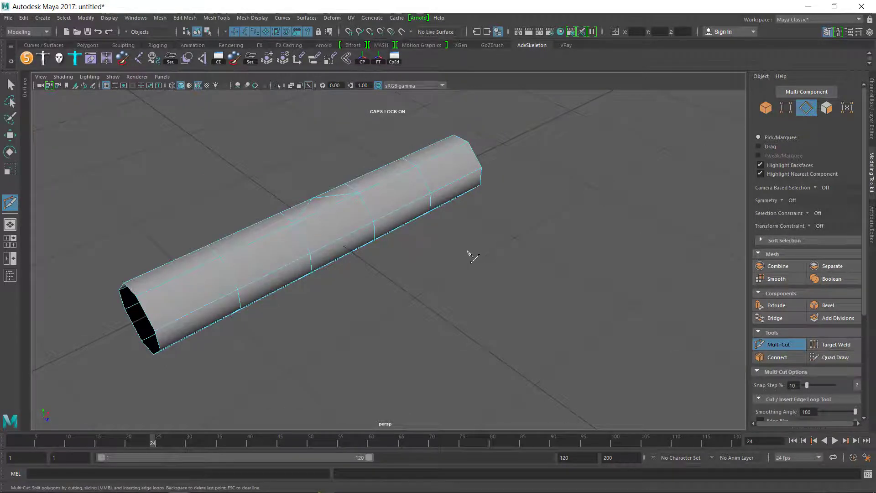
left_click_drag(472, 257, 454, 254, "alt")
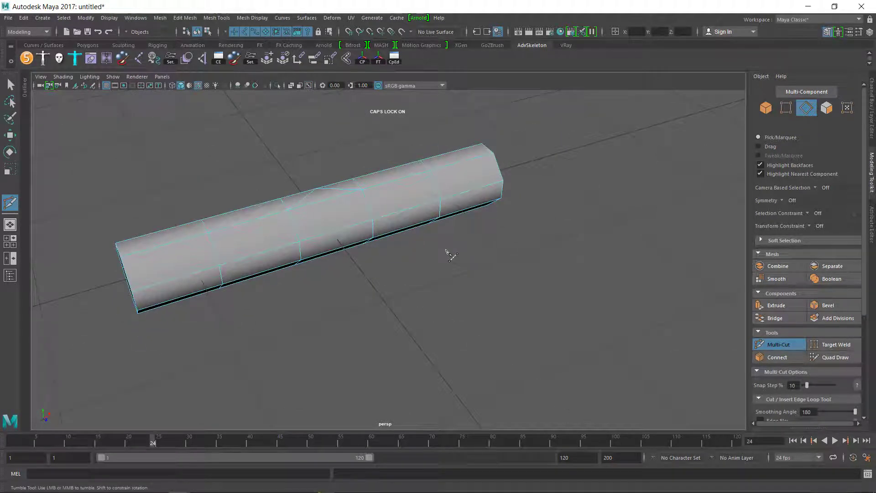
left_click_drag(413, 226, 437, 213, "alt")
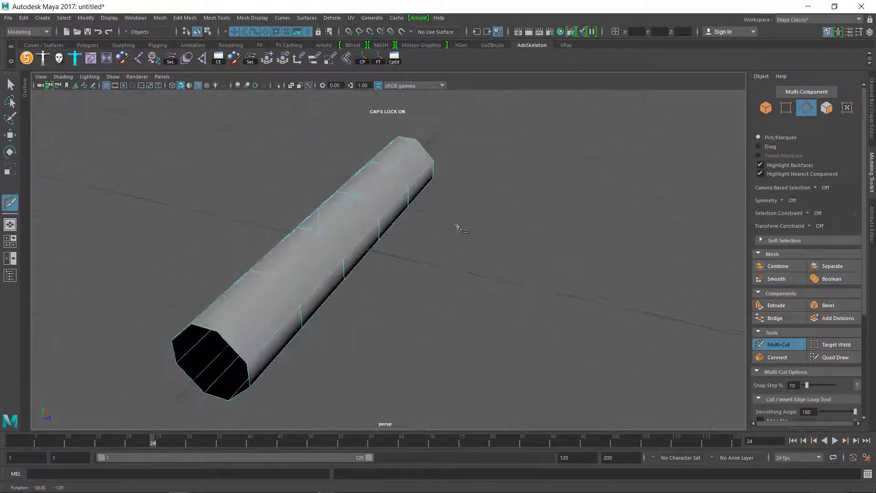
left_click_drag(457, 227, 440, 231, "alt")
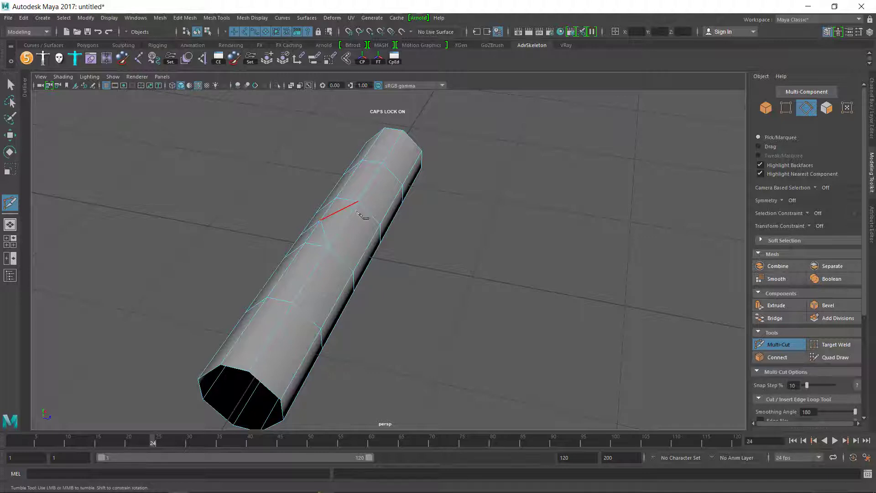
left_click_drag(470, 317, 446, 235, "alt")
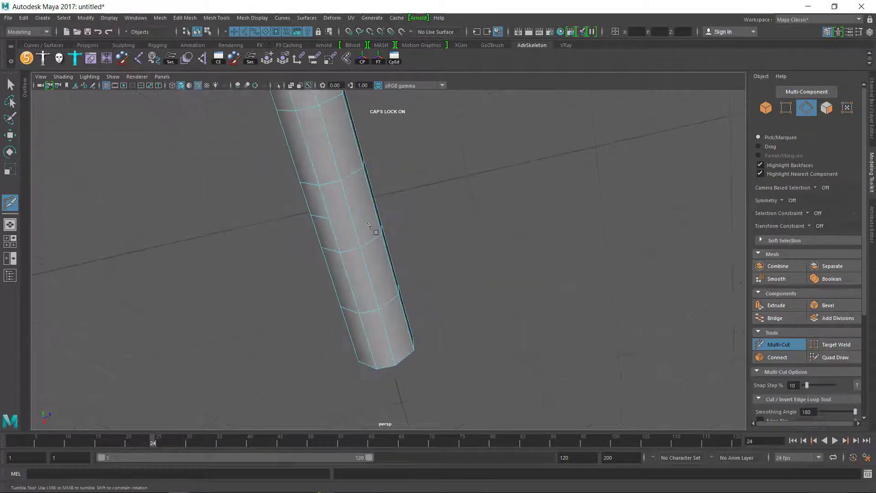
left_click(344, 183)
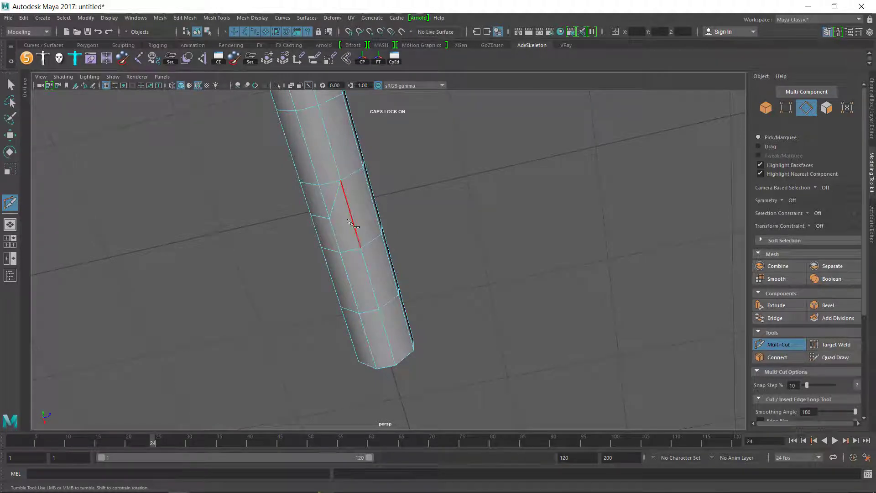
key("Escape")
left_click(362, 247)
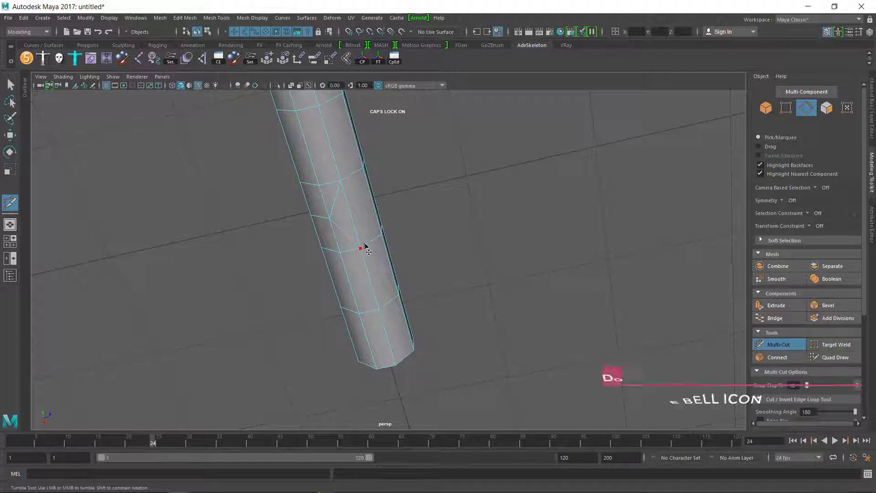
key("Return")
left_click_drag(408, 237, 326, 320, "alt")
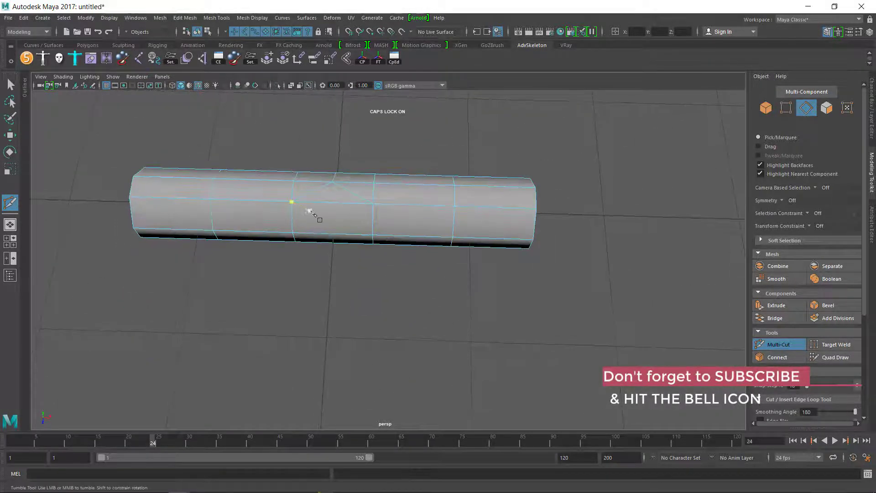
scroll(313, 196, "up", 3)
middle_click_drag(313, 196, 351, 252, "alt")
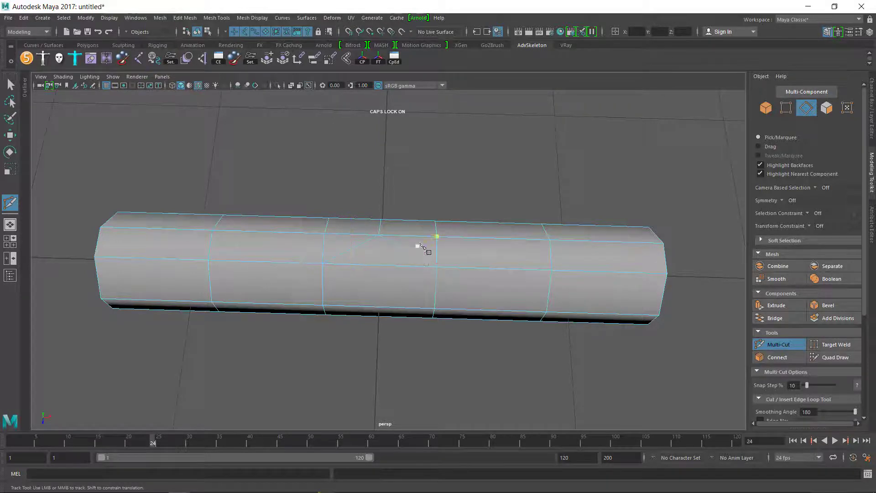
left_click_drag(421, 245, 383, 259, "alt")
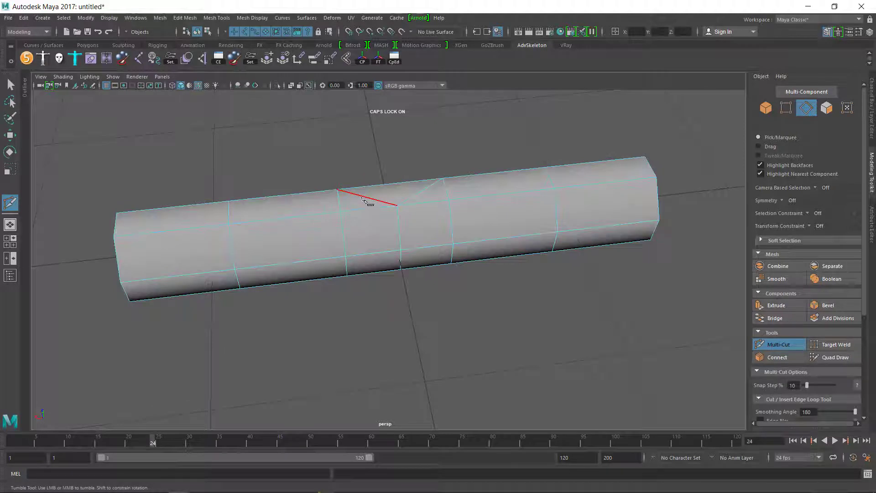
- Orbit the view to examine the underside faces of the limb's middle section
left_click_drag(394, 290, 381, 225, "alt")
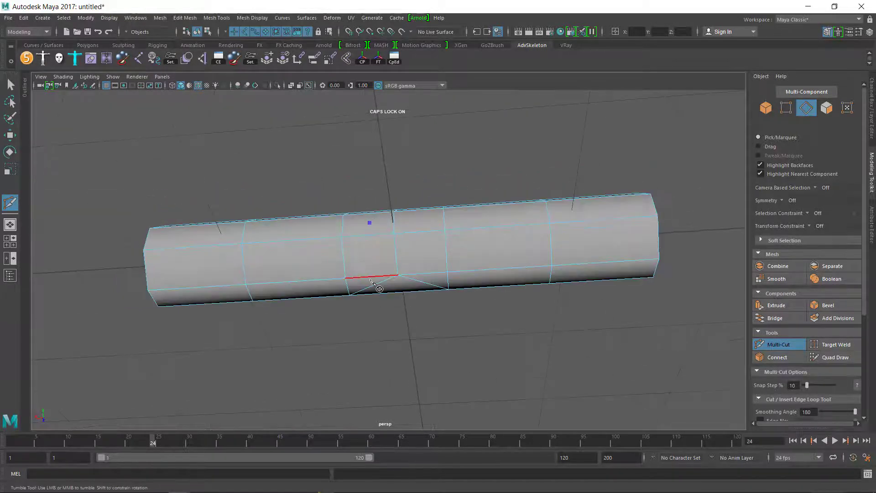
left_click_drag(380, 292, 375, 294, "alt")
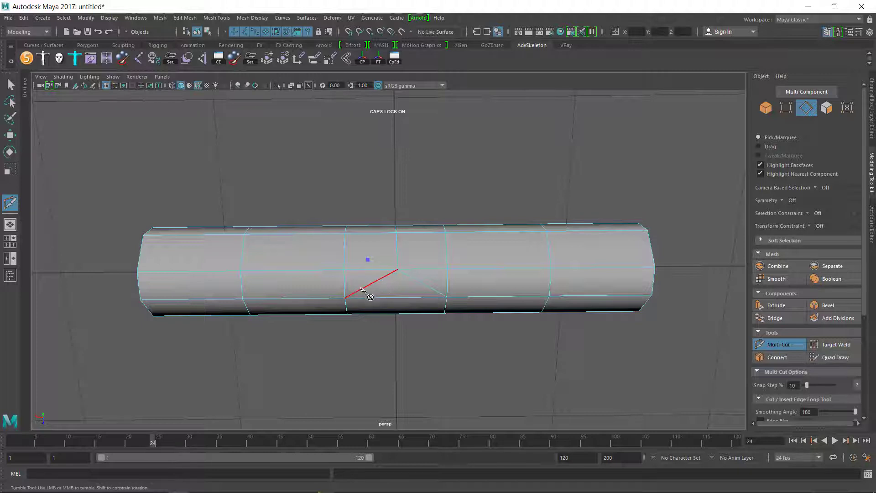
left_click_drag(378, 285, 370, 239, "alt")
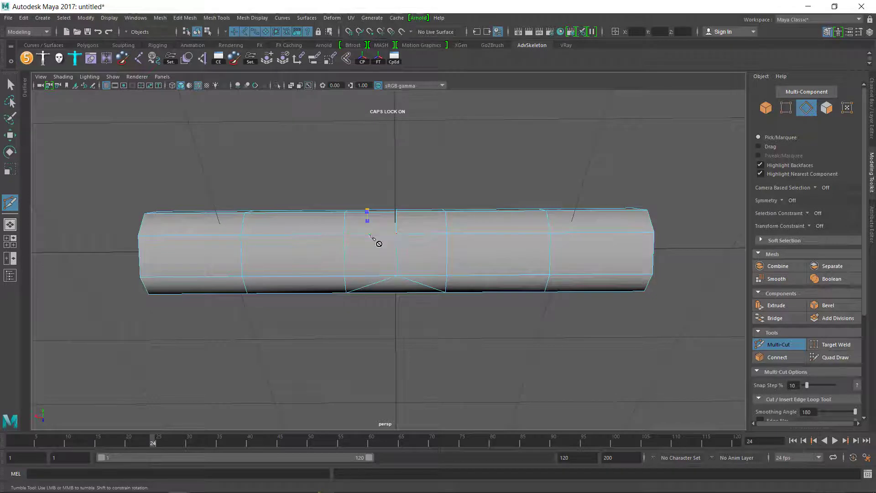
mouse_move(367, 284)
left_mouse_down("alt")
mouse_move(367, 253)
mouse_move(372, 290)
mouse_move(367, 284)
left_mouse_up("alt")
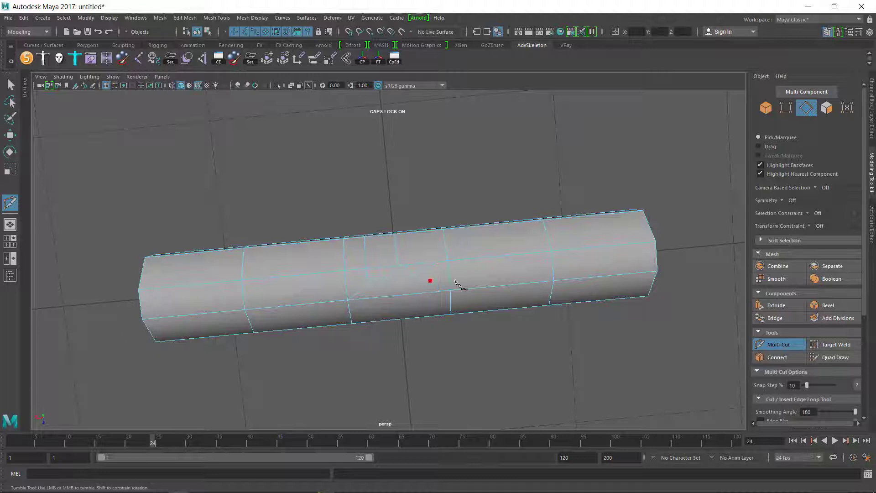
left_click_drag(456, 281, 436, 279, "alt")
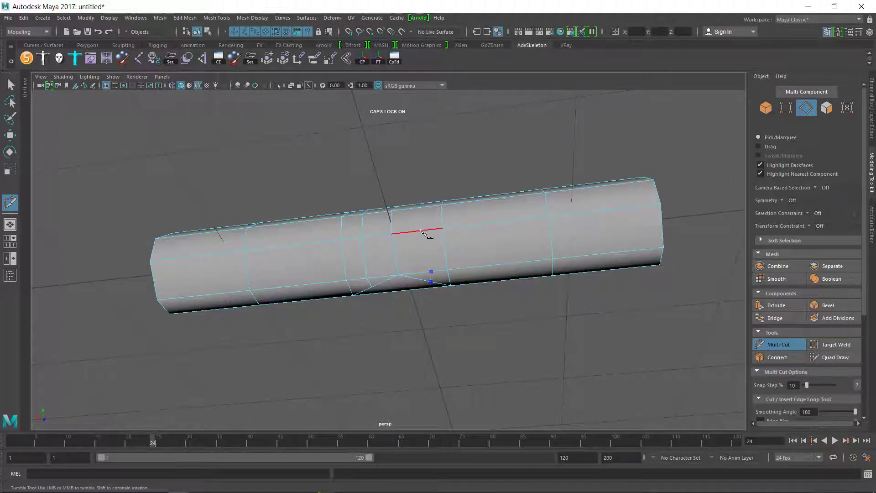
left_click_drag(423, 236, 438, 303, "alt")
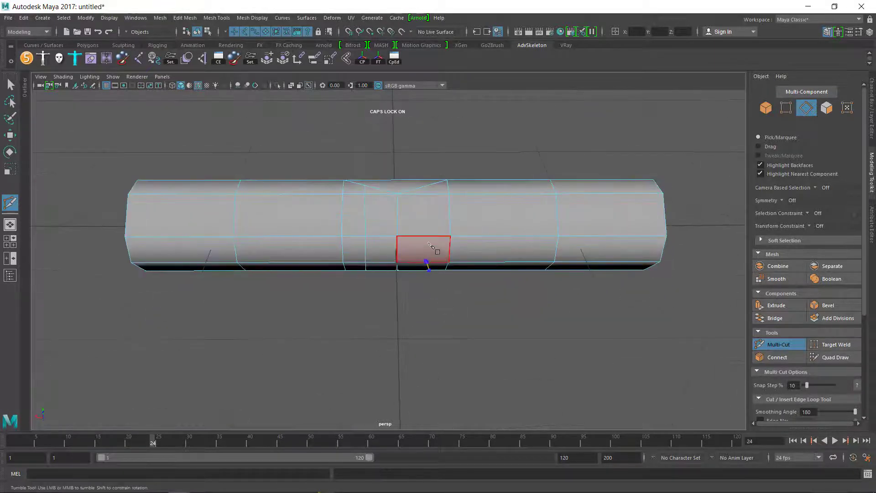
mouse_move(430, 270)
left_mouse_down("alt")
mouse_move(432, 255)
mouse_move(441, 265)
left_mouse_up("alt")
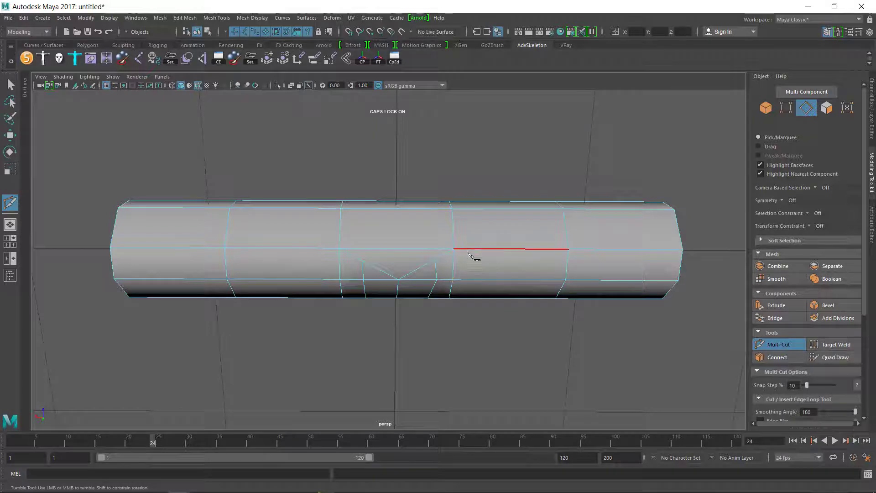
left_click_drag(472, 253, 389, 294, "alt")
- Select the vertices of the mesh's right half in the top view
key("w")
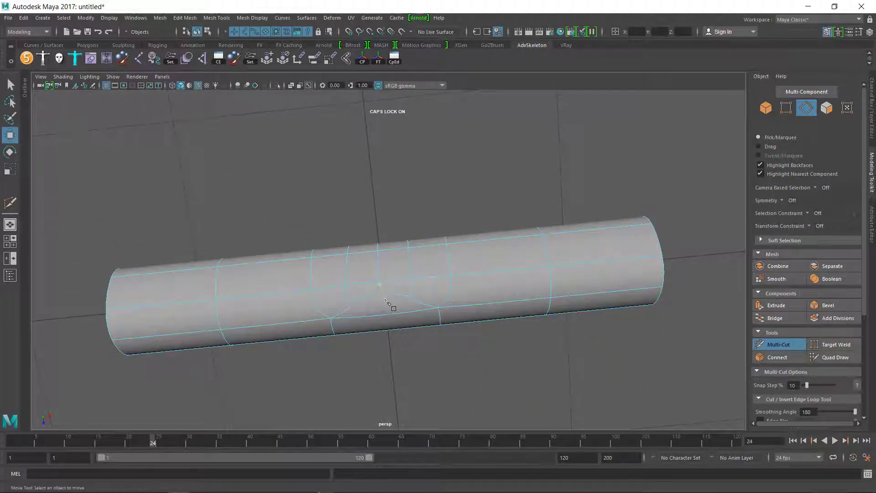
left_click_drag(382, 300, 377, 251, "alt")
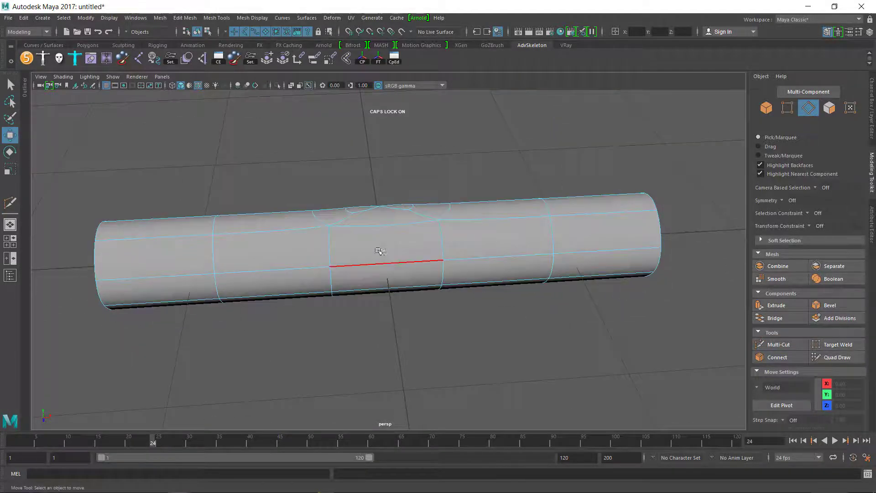
key("space")
key("space")
middle_click_drag(354, 210, 377, 200, "alt")
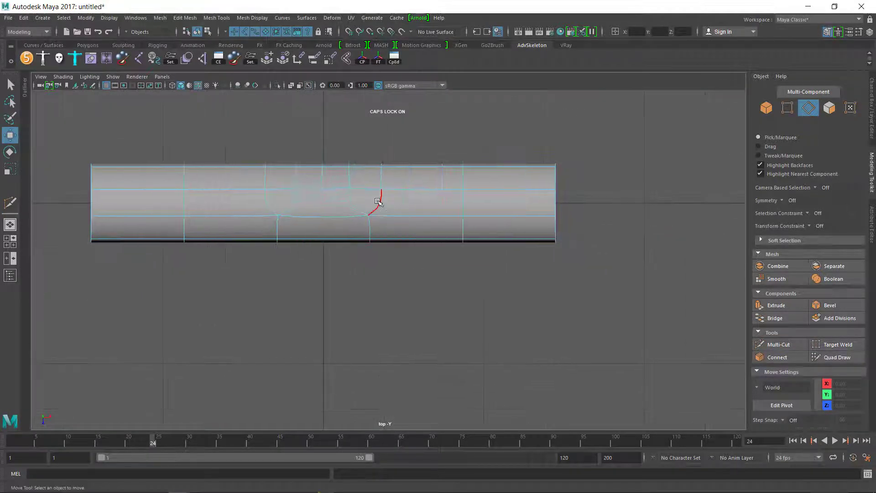
right_click_drag(377, 201, 329, 199)
left_click_drag(637, 117, 363, 310)
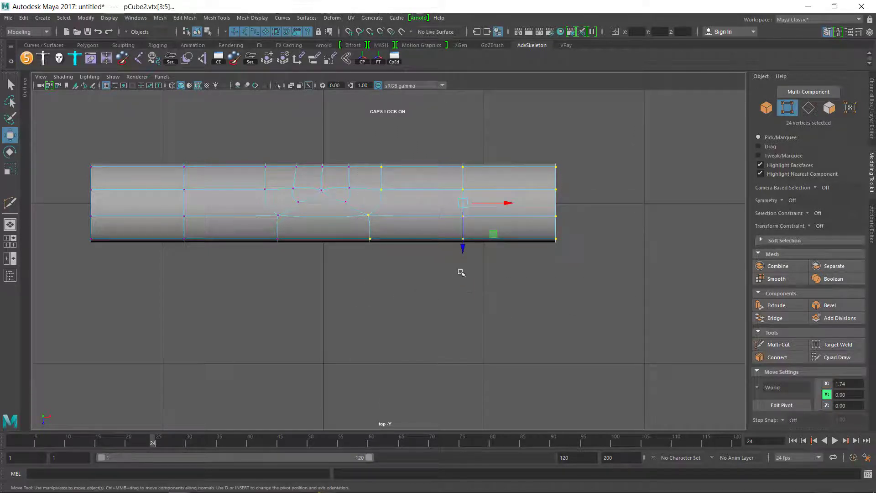
- Move the pivot to the elbow section and rotate the right half downward
key("d")
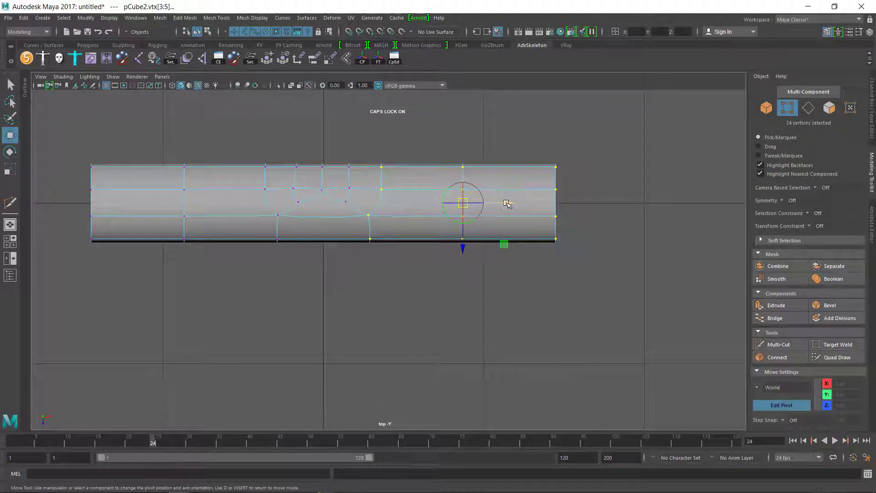
left_click_drag(507, 204, 362, 190)
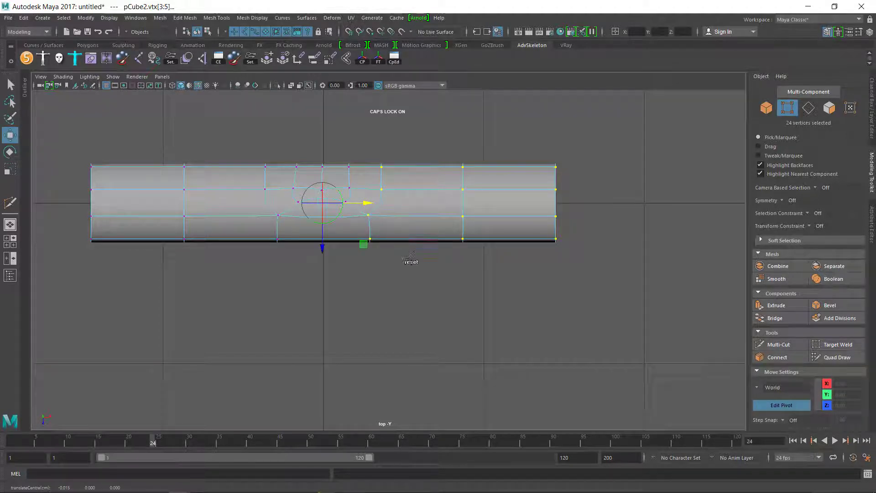
key("d")
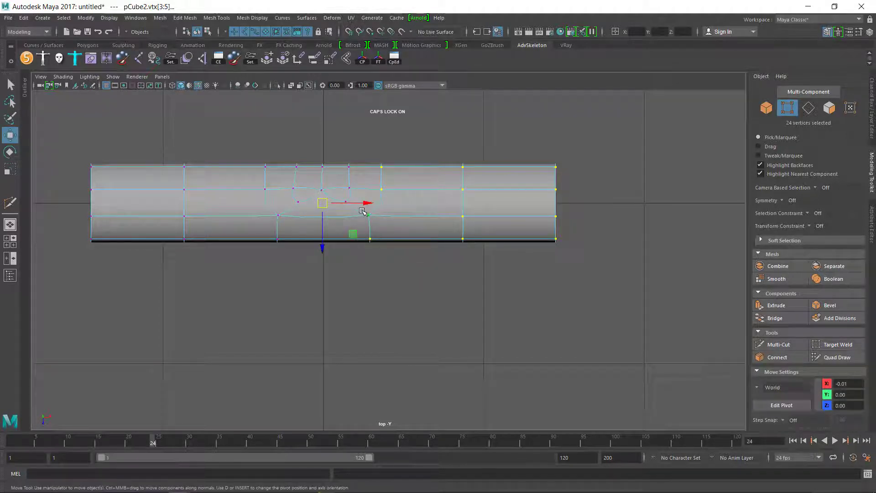
key("e")
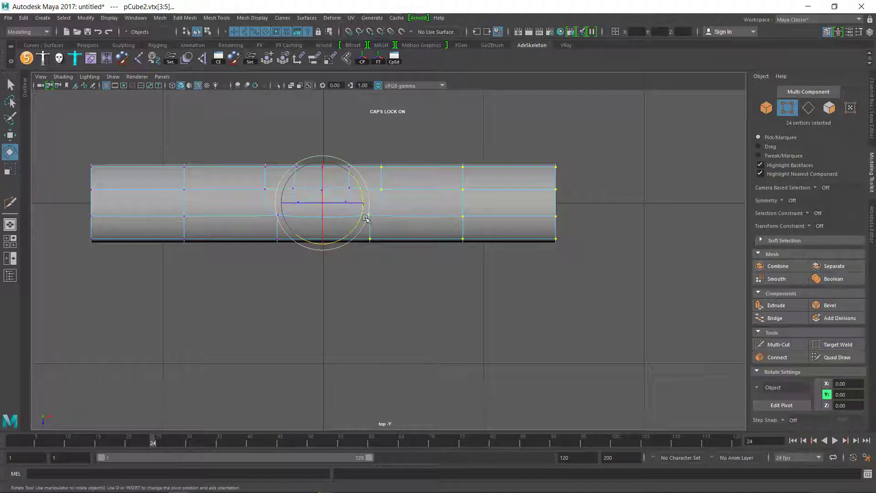
left_click_drag(364, 215, 349, 249)
- Undo the elbow bend and place a Multi-Cut point on the tube's bottom edge
key("ctrl+z")
key("ctrl+z")
key("ctrl+z")
key("ctrl+z")
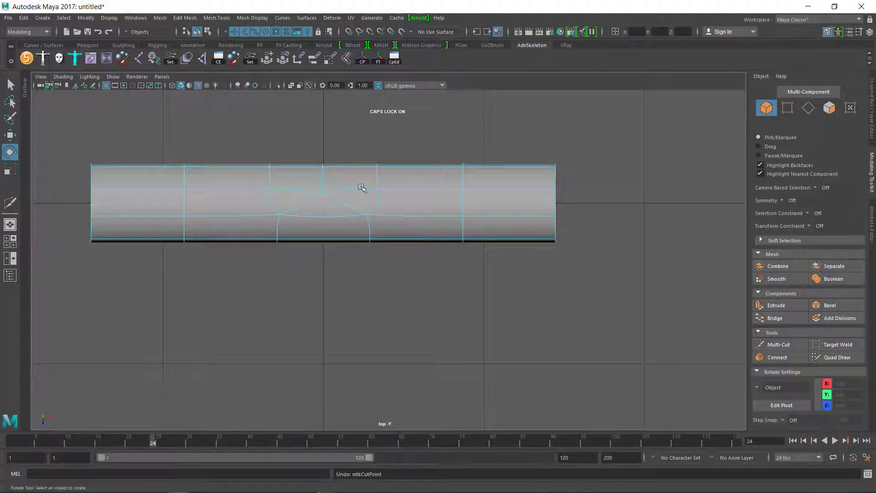
key("space")
key("space")
left_click_drag(532, 255, 450, 241, "alt")
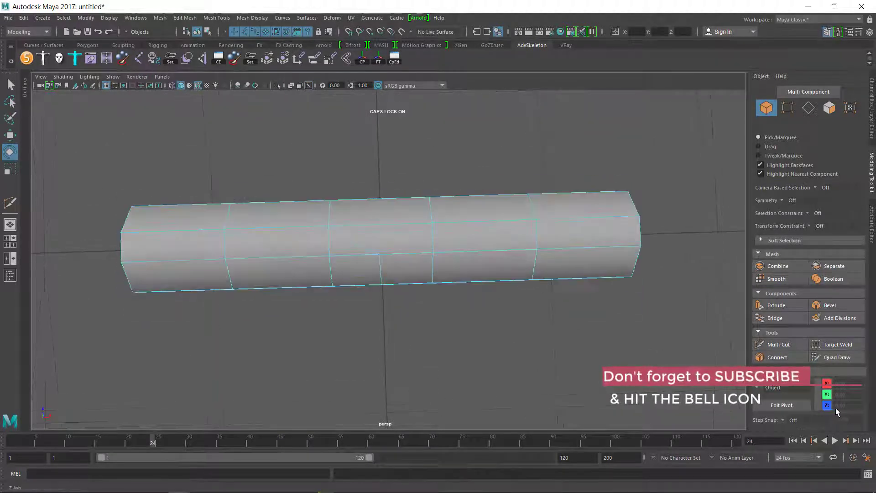
left_click(779, 344)
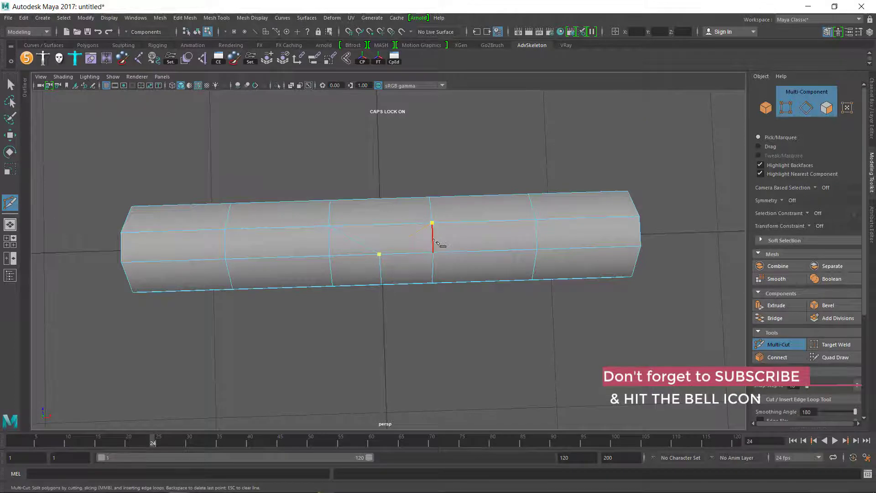
left_click(428, 282)
mouse_move(400, 286)
left_mouse_down("alt")
mouse_move(396, 241)
mouse_move(407, 284)
left_mouse_up("alt")
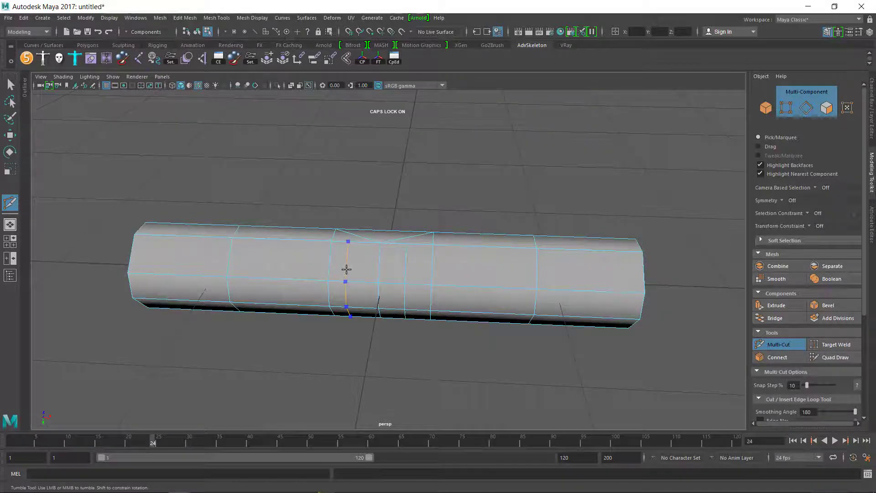
left_click_drag(491, 246, 483, 295, "alt")
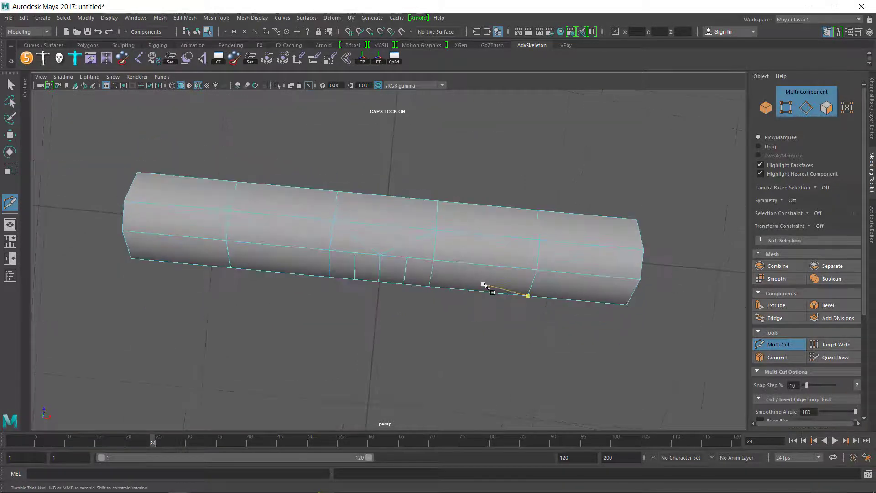
- Preview the tube smoothed and recentre it in a straight side view
key("3")
mouse_move(444, 269)
left_mouse_down("alt")
mouse_move(452, 256)
mouse_move(426, 201)
mouse_move(426, 170)
mouse_move(441, 234)
mouse_move(420, 287)
mouse_move(433, 289)
mouse_move(438, 268)
mouse_move(462, 256)
mouse_move(445, 281)
left_mouse_up("alt")
key("w")
middle_click_drag(453, 289, 432, 235, "alt")
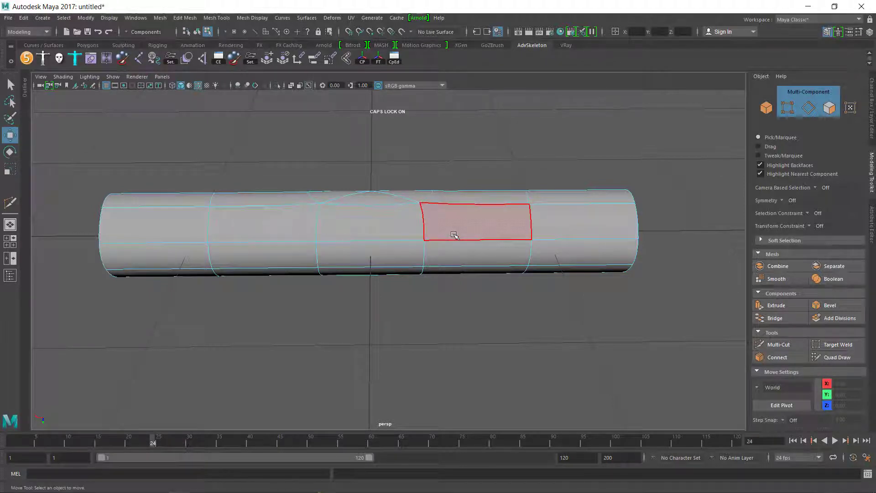
right_click_drag(453, 237, 410, 223)
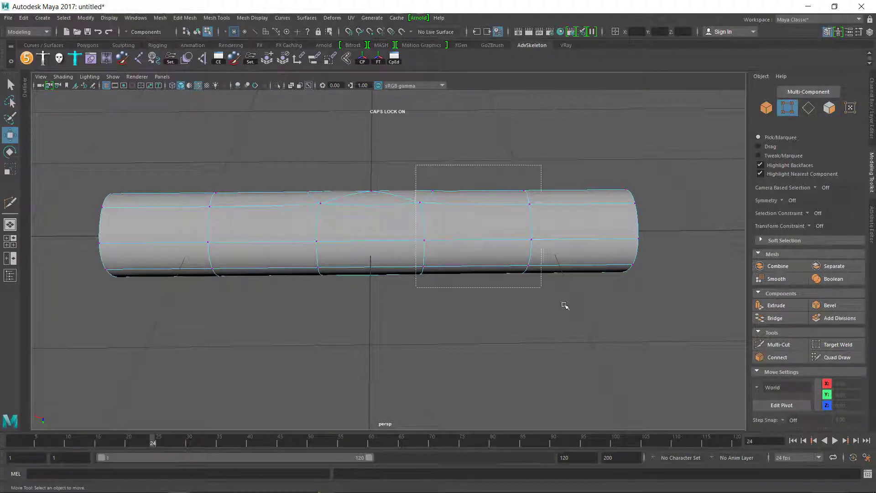
left_click_drag(565, 305, 718, 381)
left_click_drag(718, 381, 542, 316, "alt")
key("space")
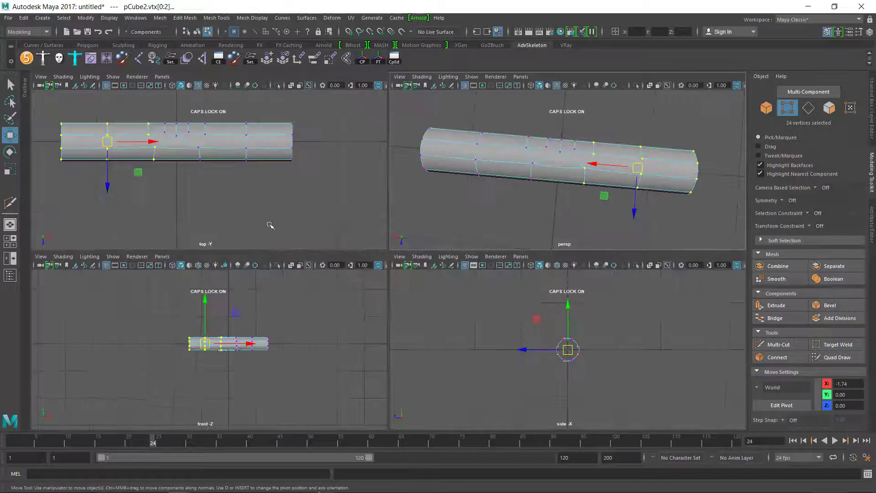
key("space")
scroll(347, 222, "up", 3)
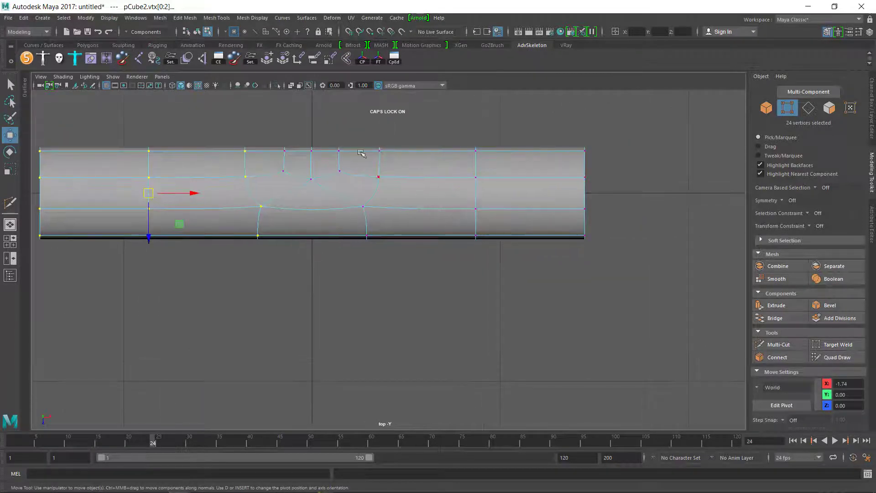
left_click_drag(465, 243, 634, 304)
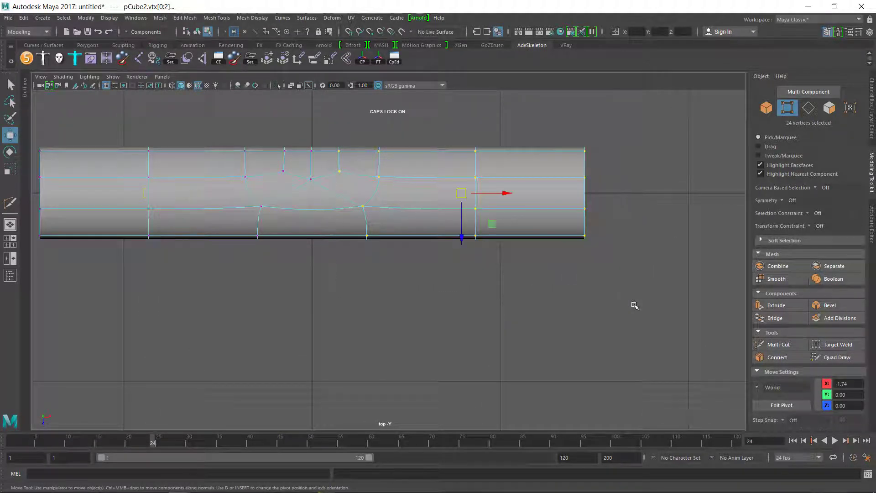
left_click_drag(360, 185, 360, 185, "ctrl")
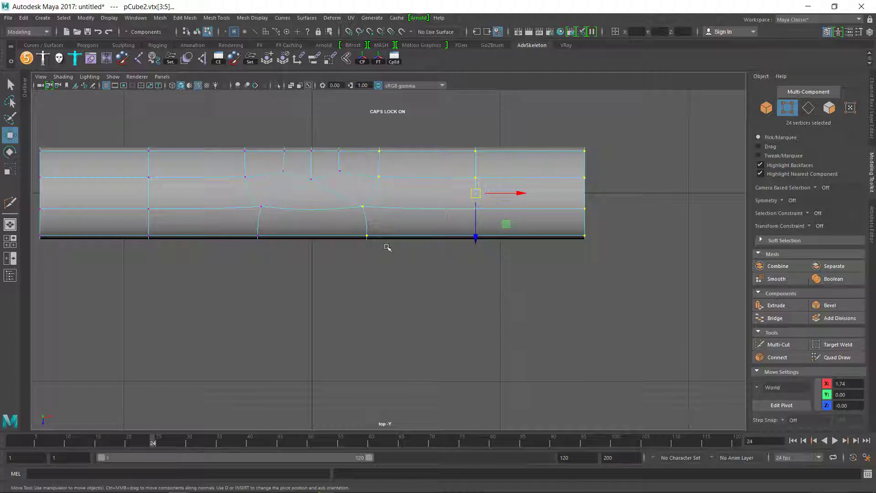
key("d")
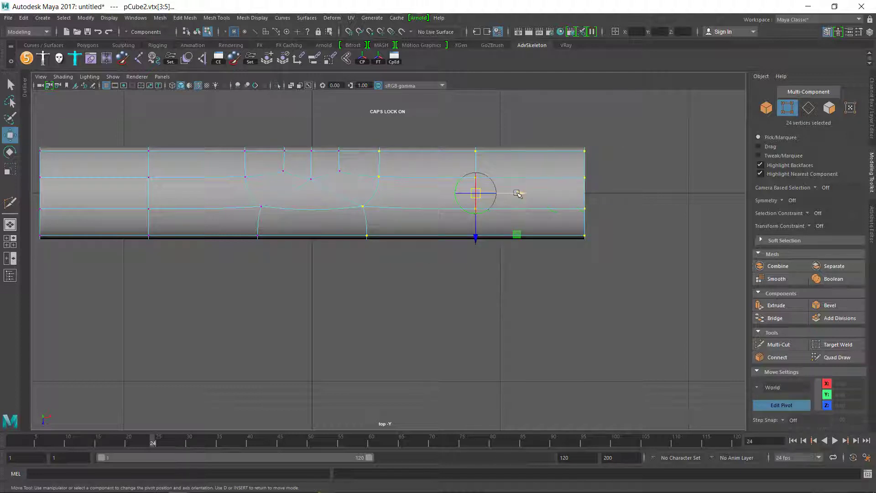
left_click_drag(518, 194, 344, 183)
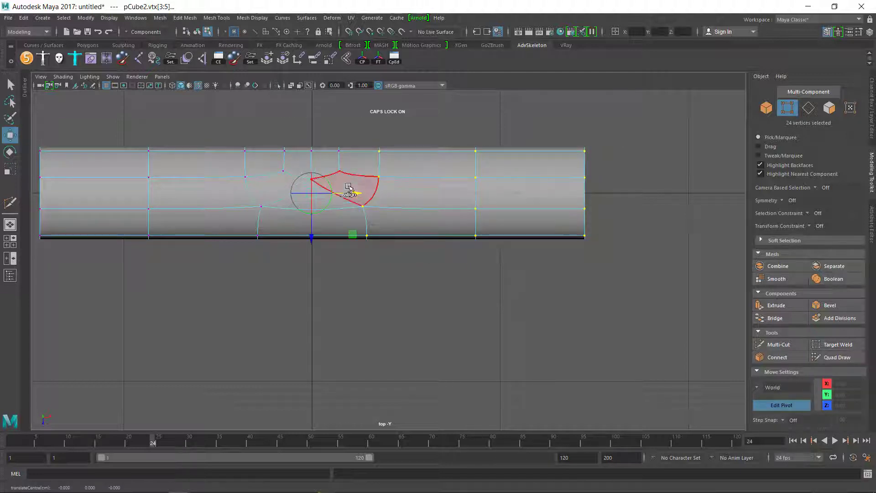
key("d")
key("e")
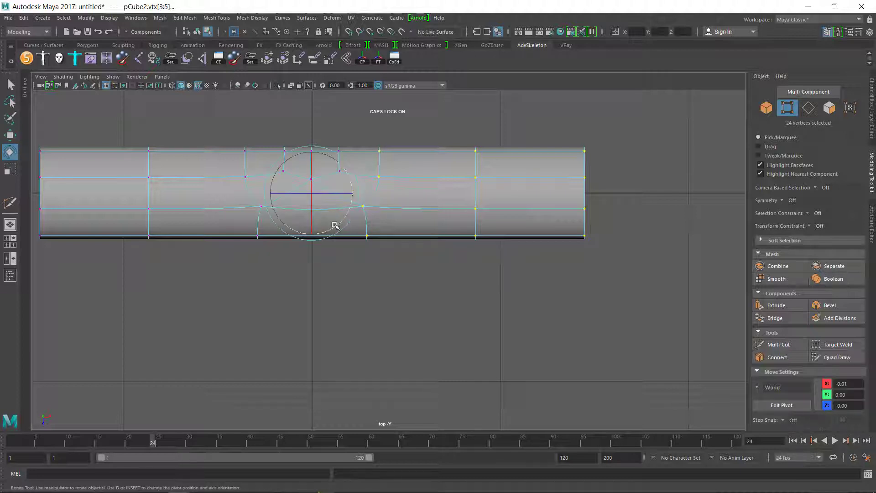
left_click_drag(352, 196, 291, 233)
key("ctrl+z")
key("ctrl+z")
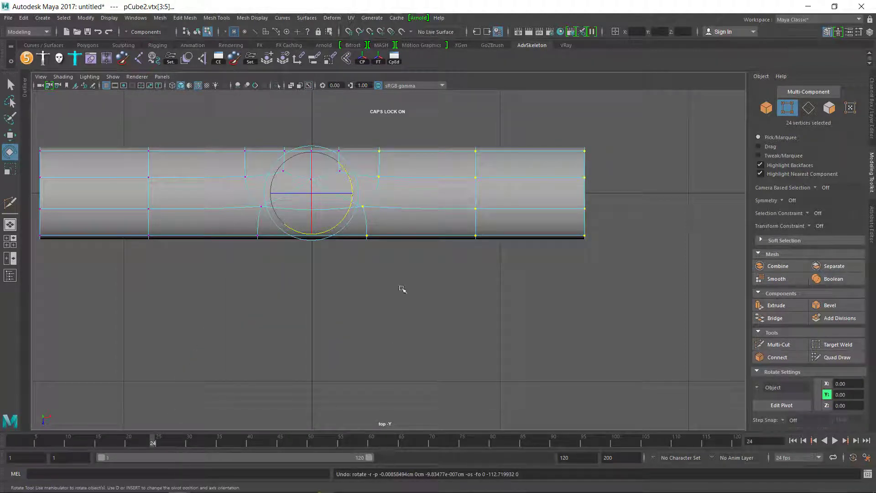
middle_click_drag(411, 248, 466, 265, "alt")
key("ctrl+z")
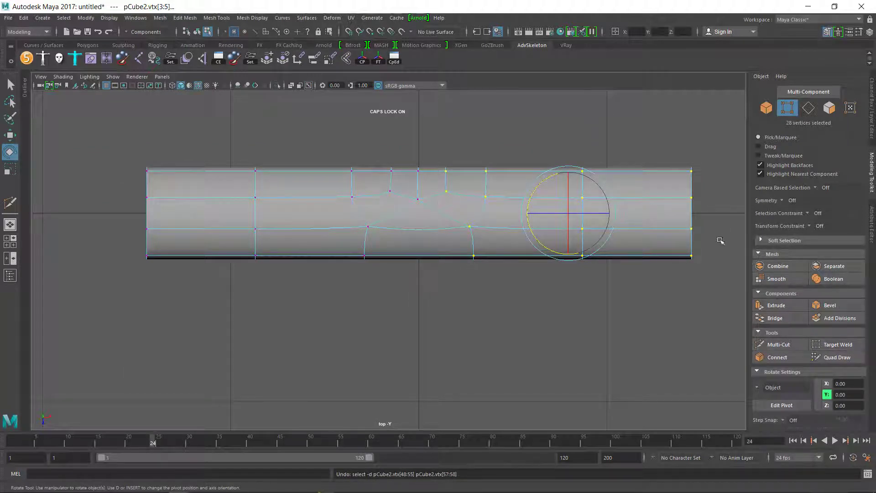
- Select the vertices at the limb's right end in vertex mode
right_click_drag(649, 211, 698, 194)
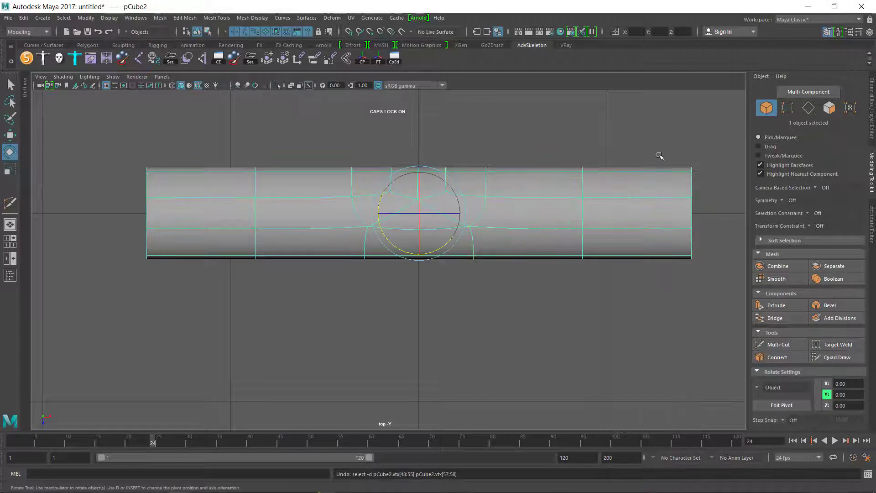
left_click(569, 220)
right_click_drag(555, 219, 449, 195)
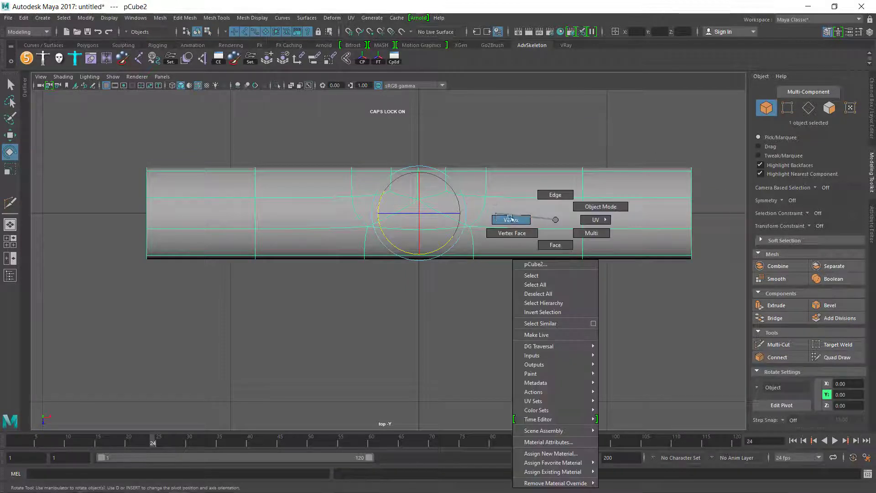
right_click_drag(511, 219, 510, 218)
middle_click_drag(511, 218, 424, 218, "alt")
left_click_drag(557, 157, 705, 333)
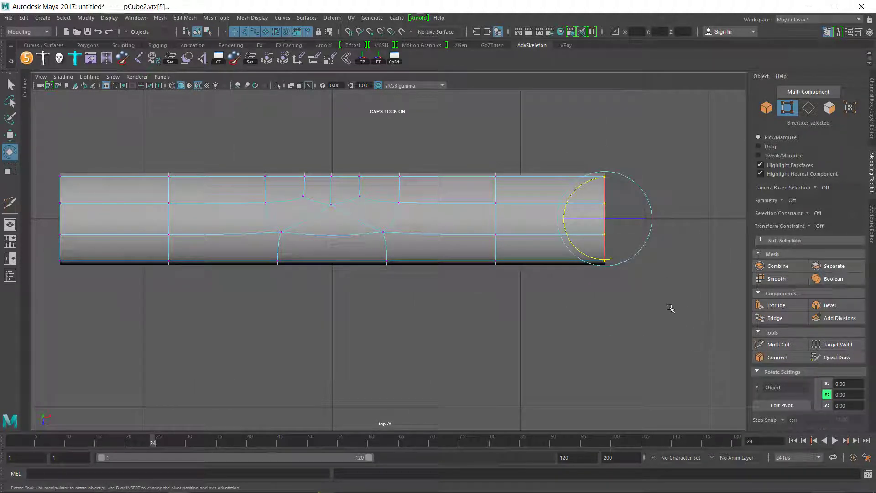
- Scale the right end down to about 0.707 with soft selection on
key("r")
left_click_drag(606, 219, 600, 230)
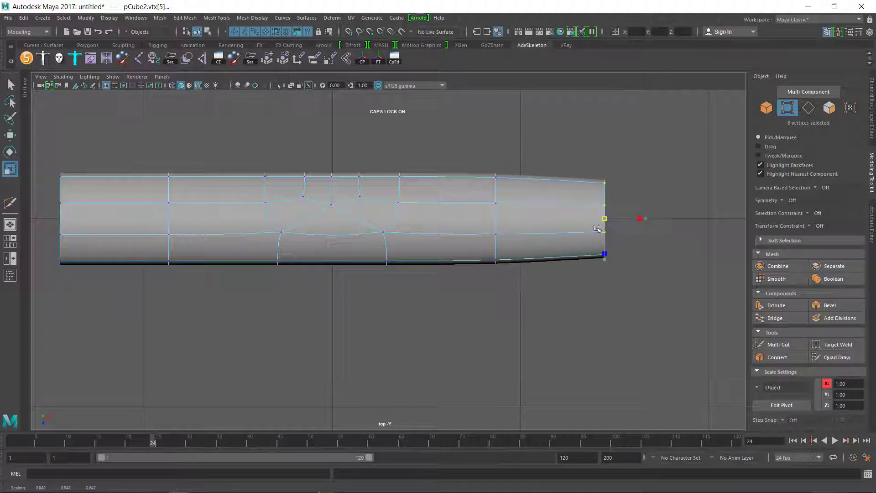
key("ctrl+z")
key("f")
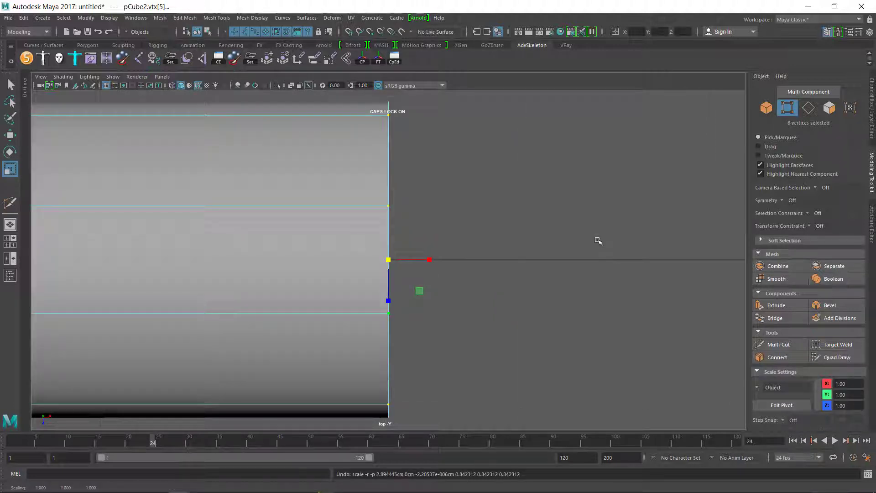
key("b")
scroll(472, 293, "down", 5)
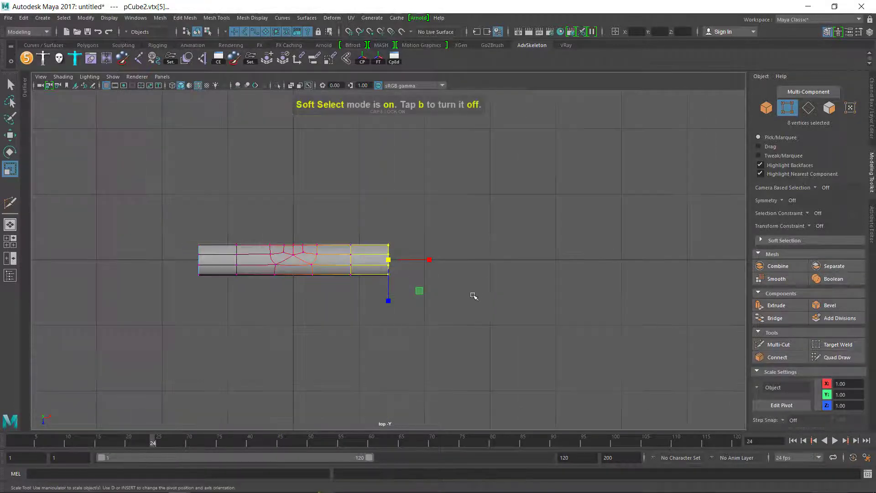
scroll(487, 287, "up", 2)
scroll(472, 291, "up", 2)
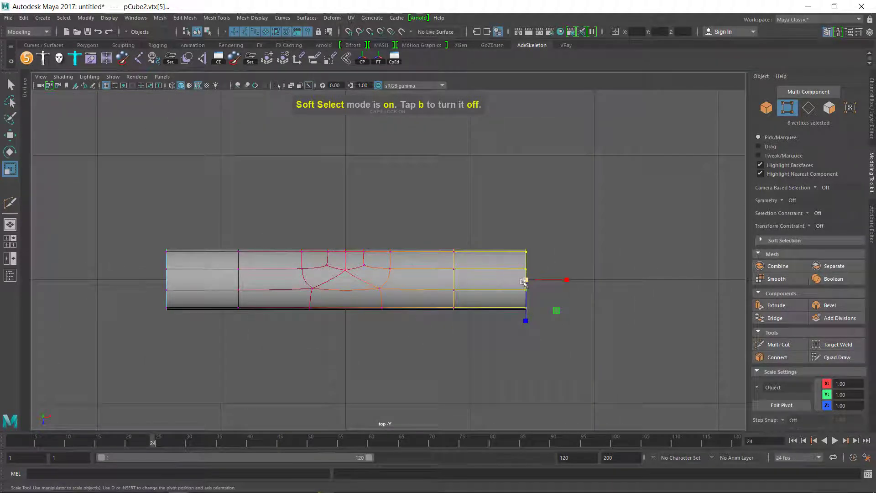
left_click_drag(525, 283, 587, 283)
- Widen the soft falloff and scale vertex rings outward to swell the arm sections
left_click_drag(219, 235, 257, 336)
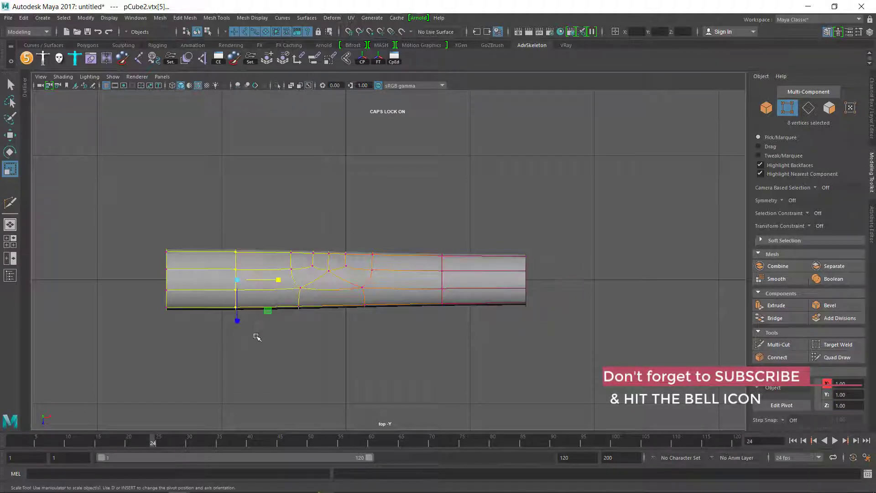
left_click_drag(296, 285, 62, 307)
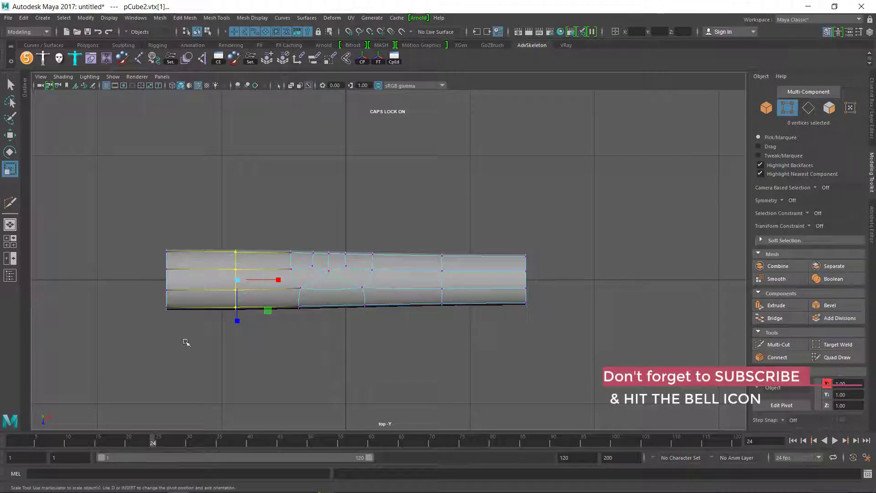
left_click_drag(236, 320, 236, 328)
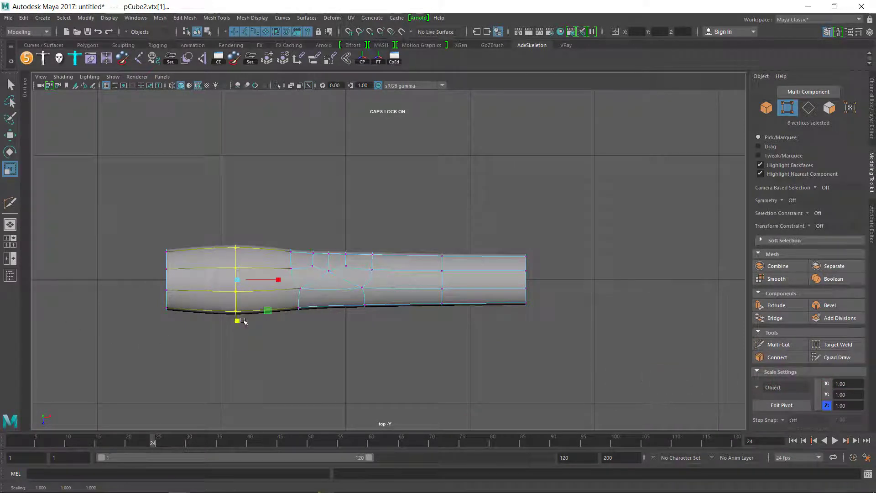
left_click_drag(421, 228, 442, 328)
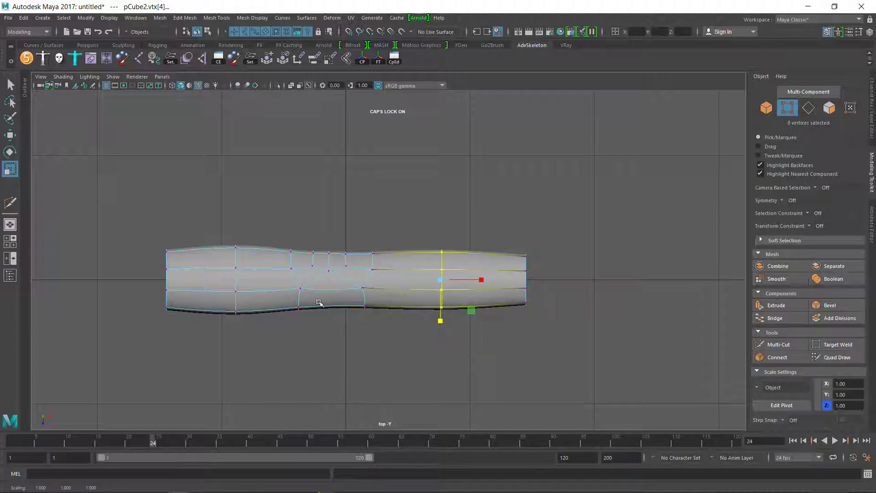
- Raise the elbow's top vertices into a bump and adjust the neighbouring vertex columns
left_click_drag(325, 231, 332, 291)
key("w")
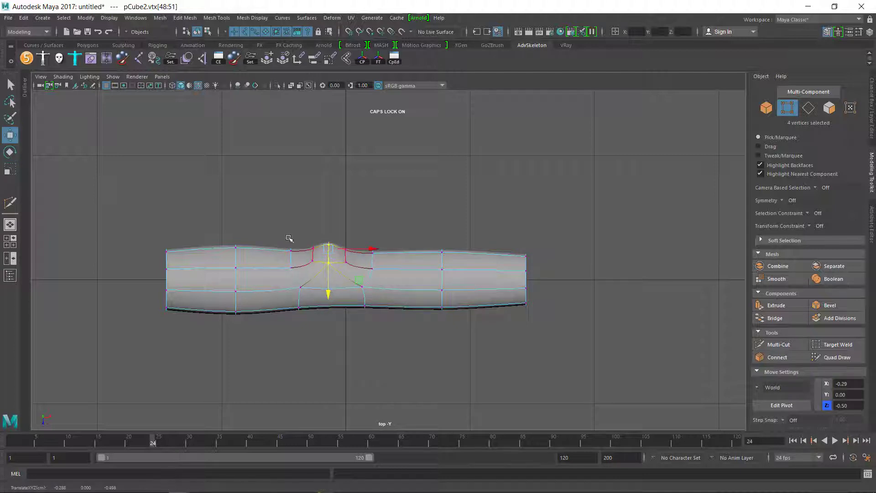
left_click_drag(285, 235, 295, 293)
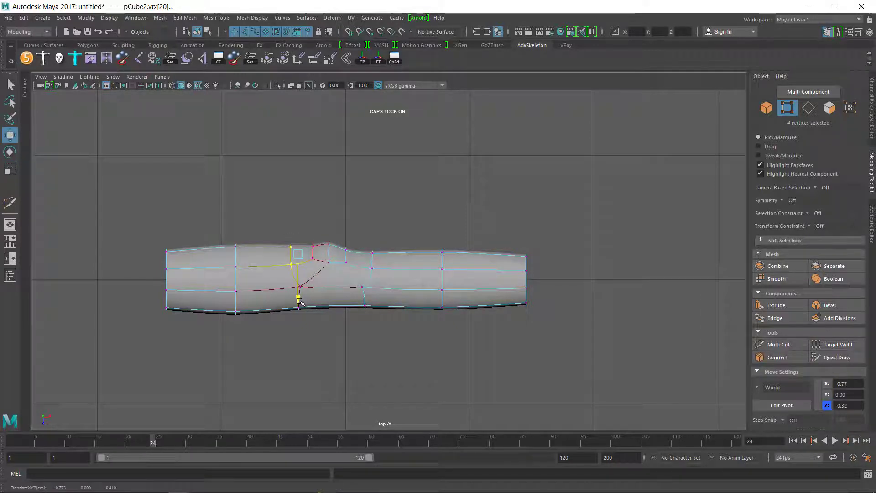
left_click_drag(401, 235, 386, 312)
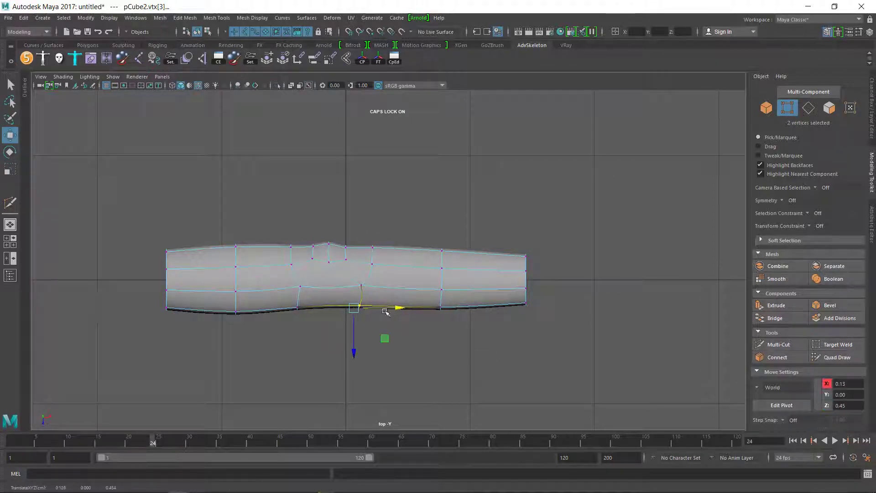
left_click_drag(285, 299, 345, 312)
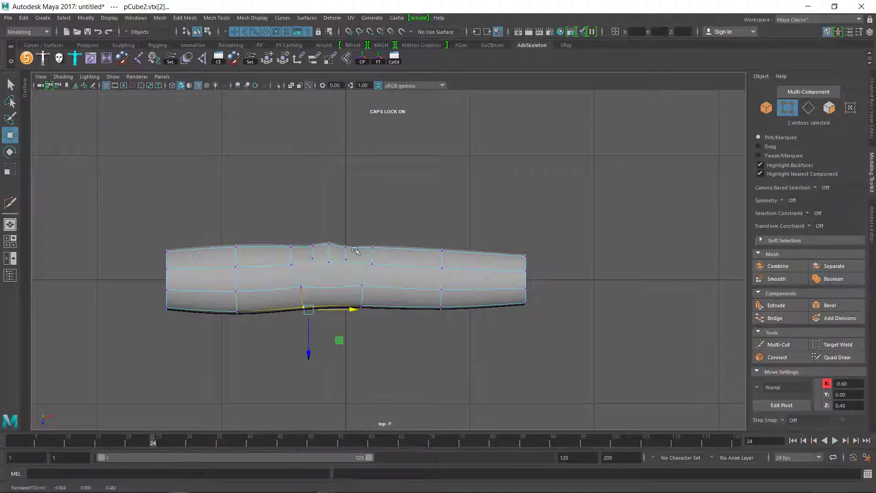
key("space")
key("space")
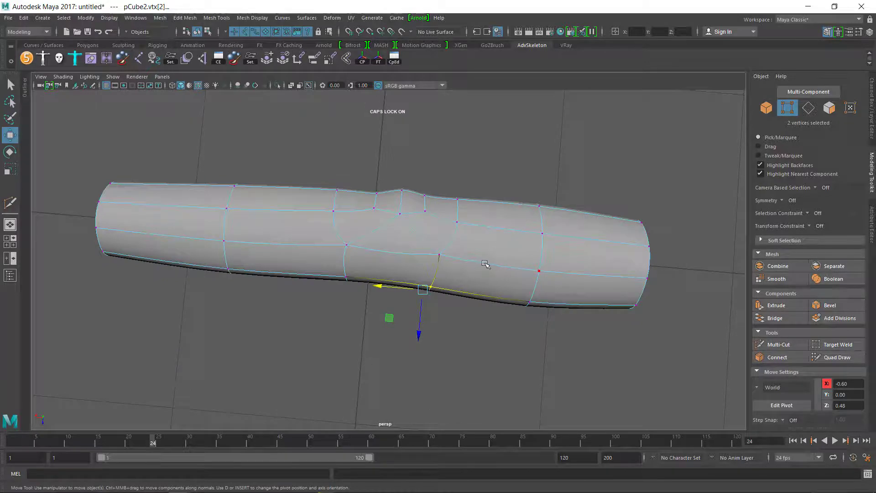
- Orbit around the shaped tube in perspective to inspect it, then maximise the flat top view
left_click_drag(485, 264, 501, 205, "alt")
left_click_drag(215, 163, 286, 322)
key("r")
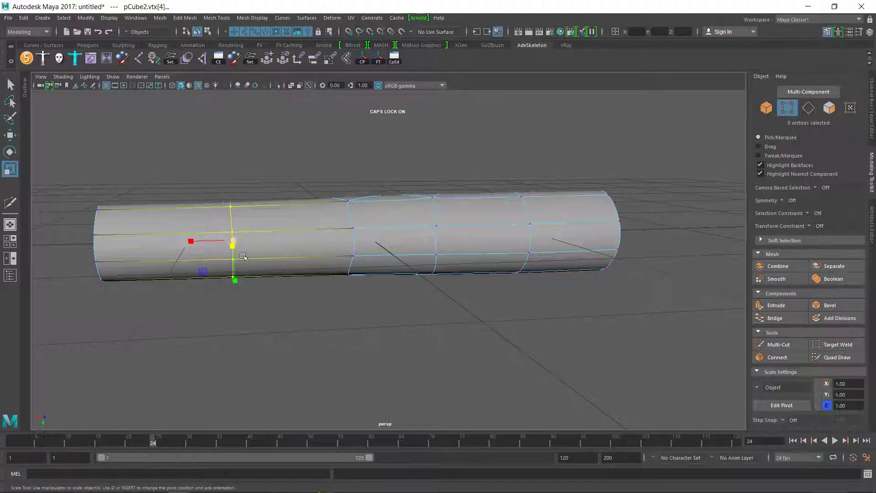
left_click(240, 294)
key("ctrl+z")
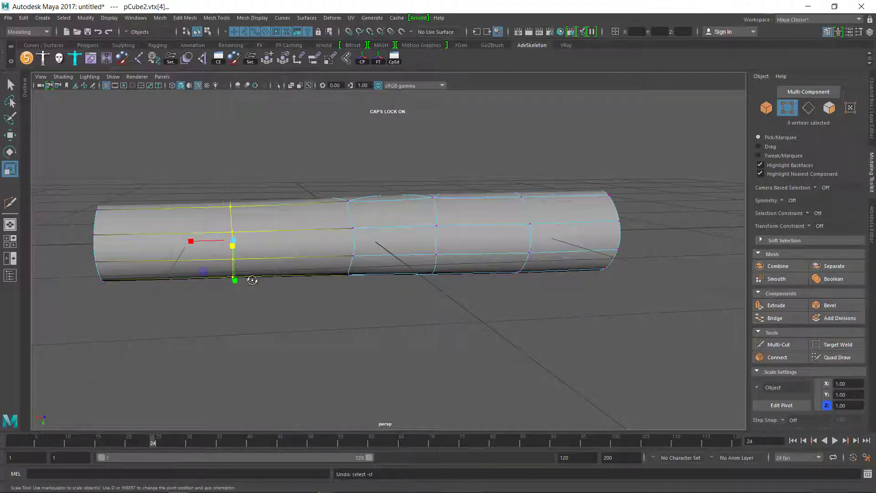
left_click_drag(248, 279, 344, 267, "alt")
left_click(237, 280)
key("ctrl+z")
key("space")
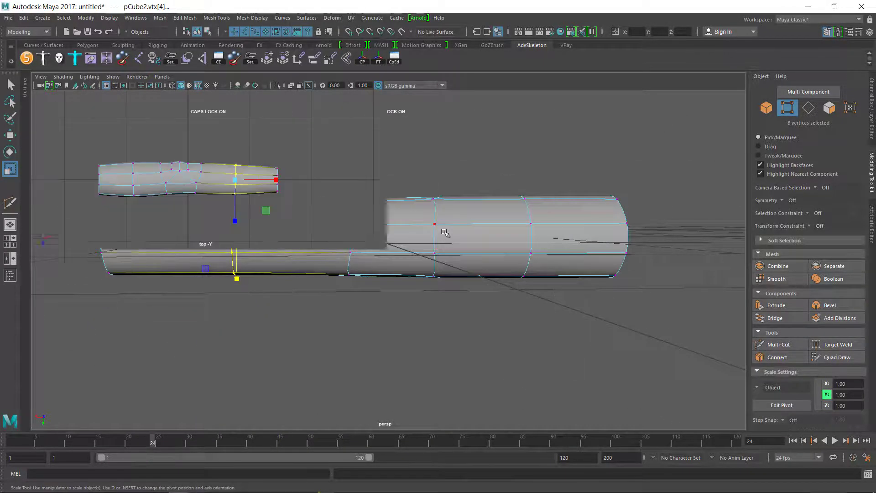
key("space")
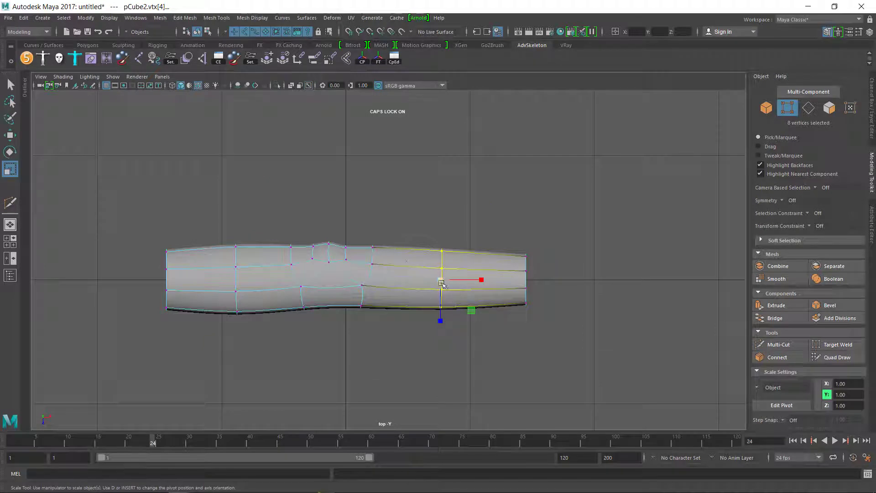
- Scale the right-end vertex ring down to taper the wrist
left_click_drag(441, 282, 440, 280)
left_click_drag(482, 234, 592, 340)
left_click_drag(529, 283, 284, 253)
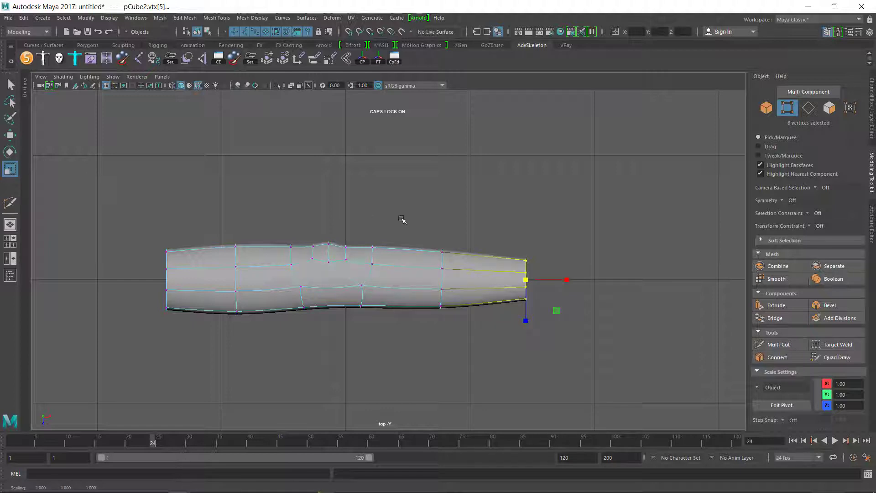
- Rotate the forearm's end rings slightly downward so the tube bends at the elbow
left_click_drag(401, 220, 485, 335, "shift")
key("w")
key("e")
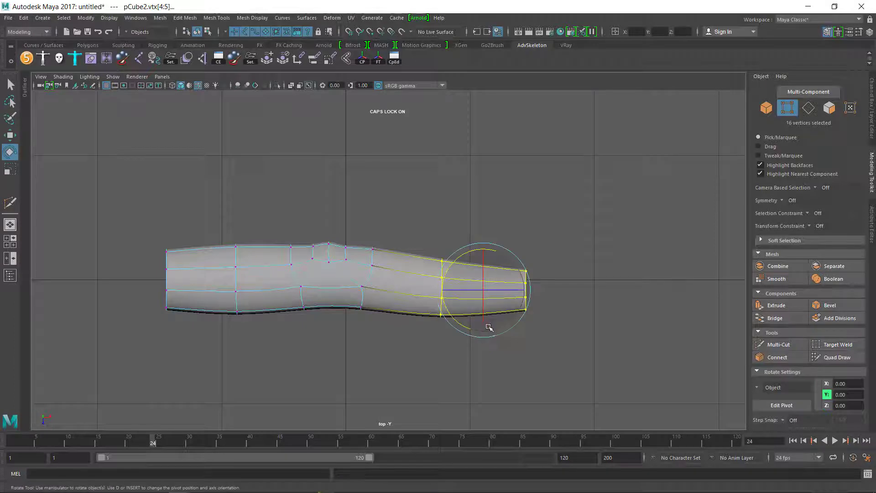
left_click_drag(460, 264, 467, 256)
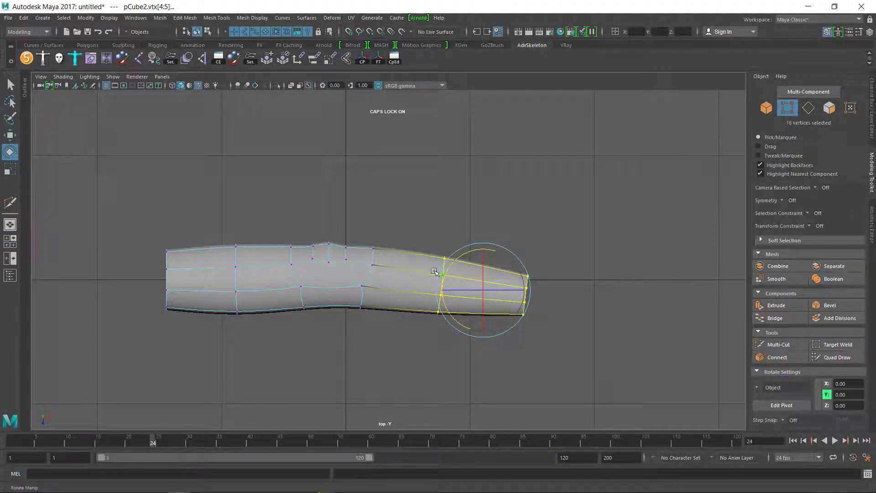
left_click_drag(128, 213, 273, 351)
- Move the upper-arm end downward and nudge the forearm ring's top vertices
key("w")
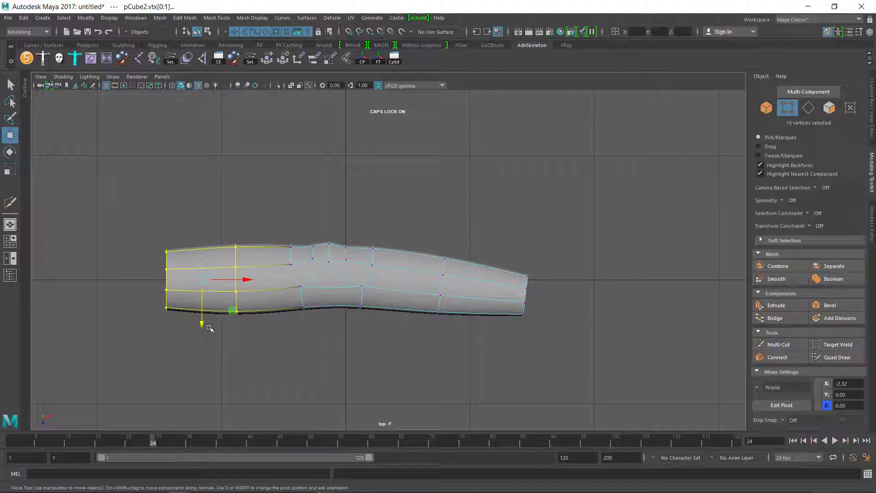
left_click_drag(210, 328, 210, 336)
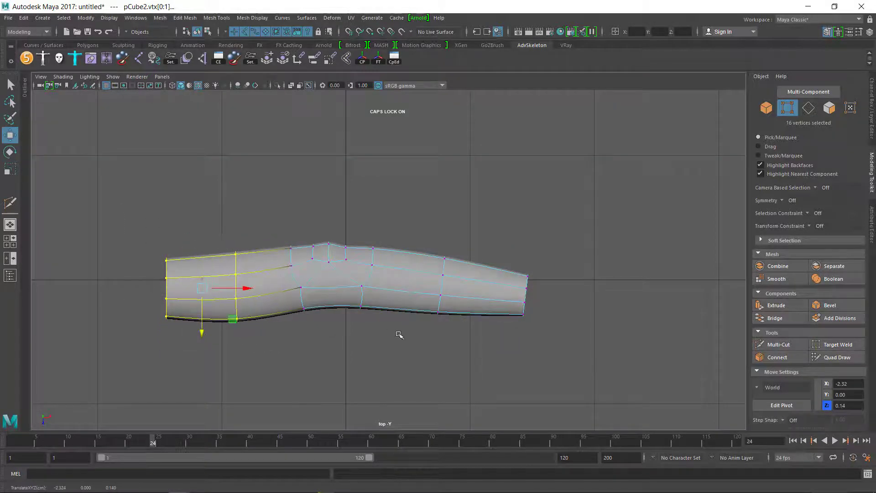
left_click_drag(377, 233, 492, 320)
left_click_drag(442, 305, 406, 300)
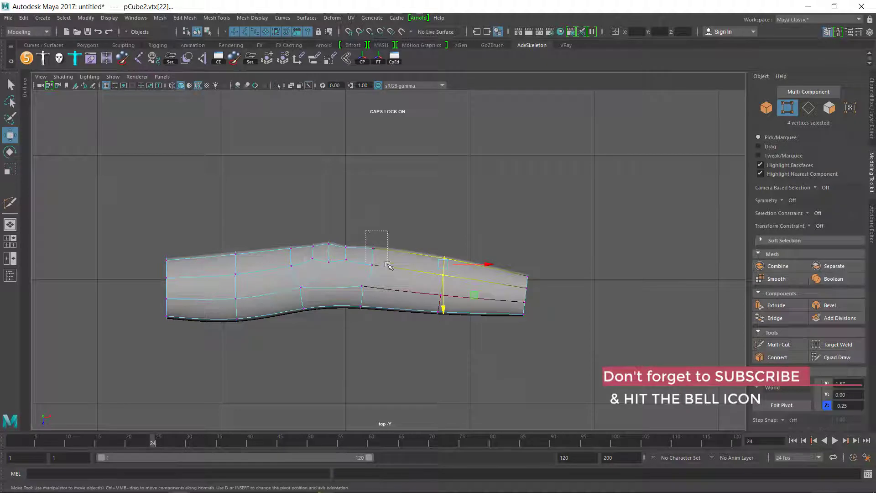
- Reposition the vertices on top of the elbow to even out the bend's edge flow
left_click_drag(354, 237, 372, 301)
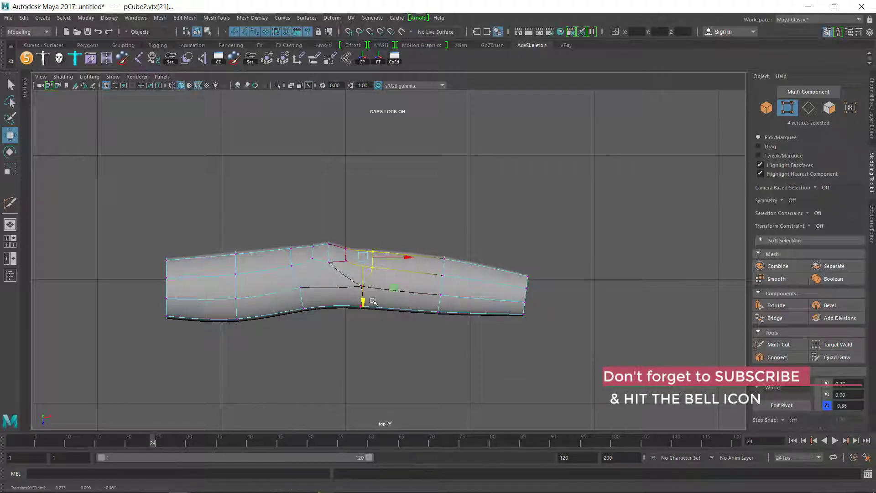
scroll(342, 264, "up", 1)
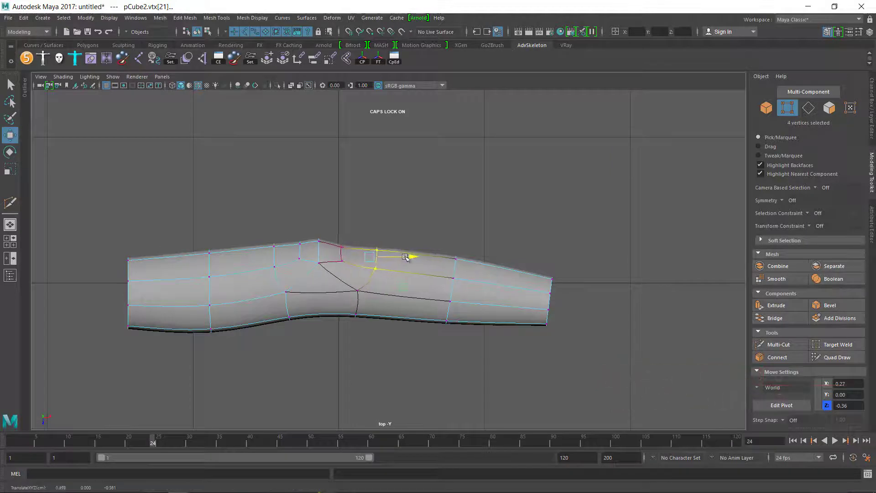
left_click_drag(283, 223, 374, 251)
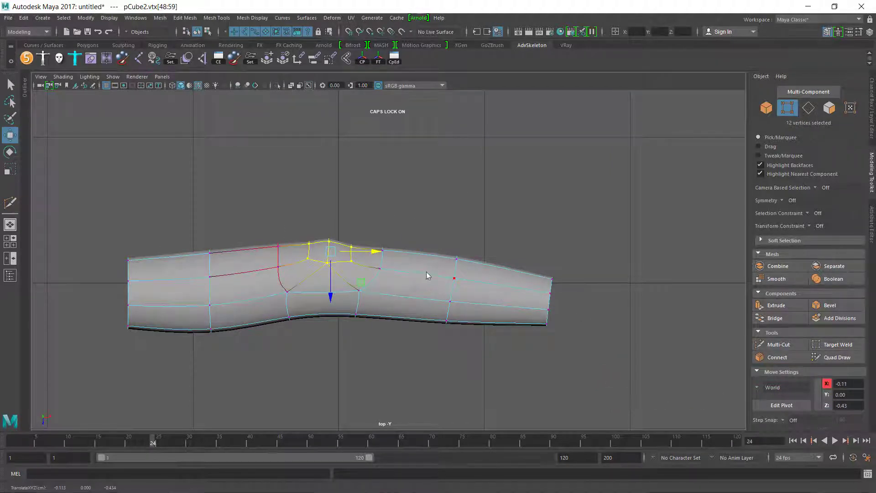
right_click_drag(419, 274, 456, 211)
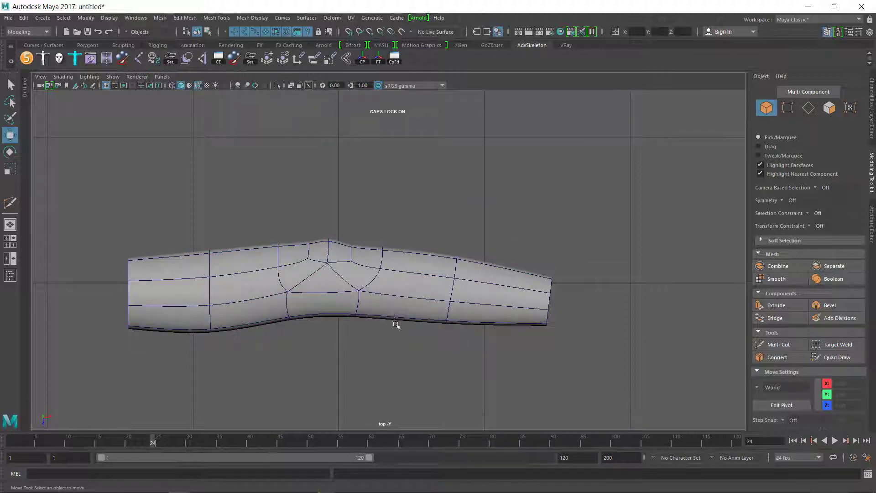